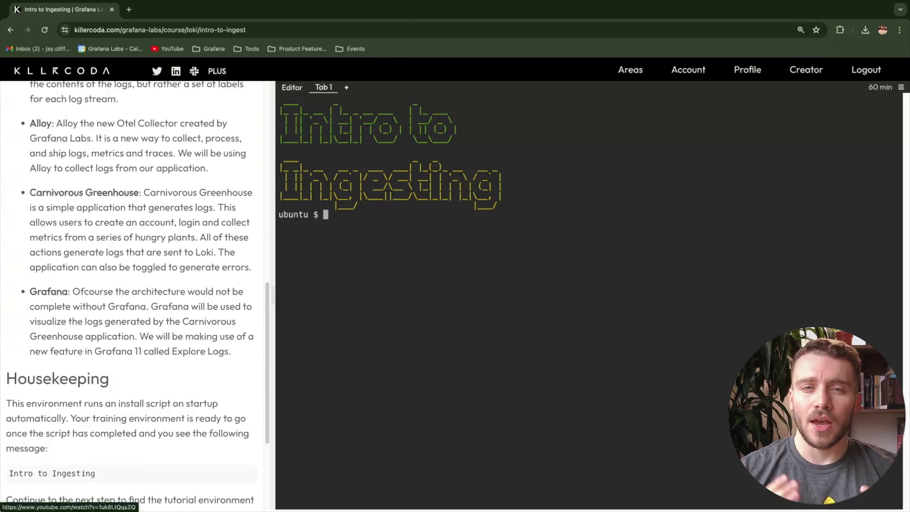
Advance to the demo setup, start the containers with docker-compose up -d, and confirm them with docker ps
left_click(222, 482)
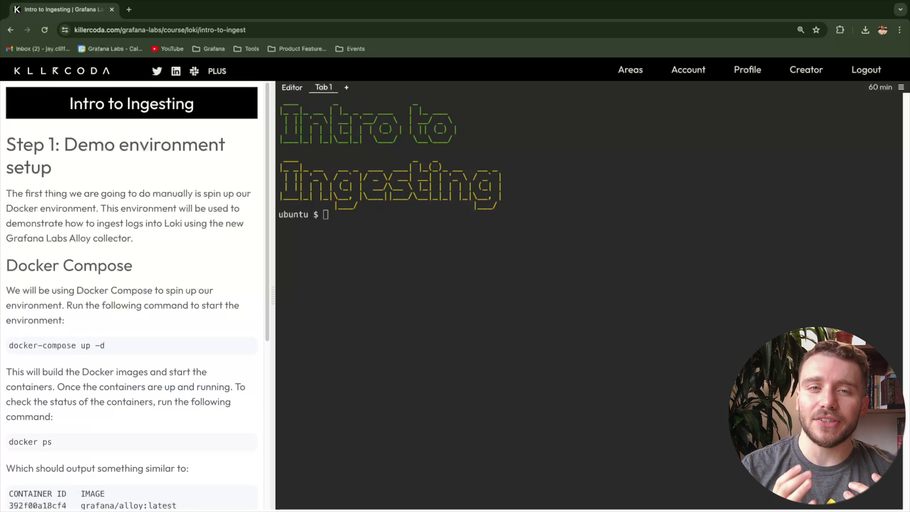
left_click(128, 346)
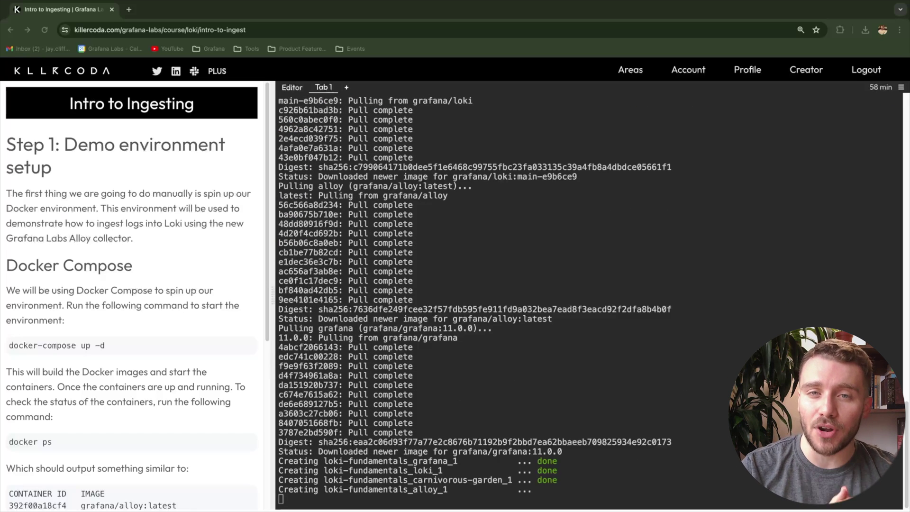
left_click(131, 443)
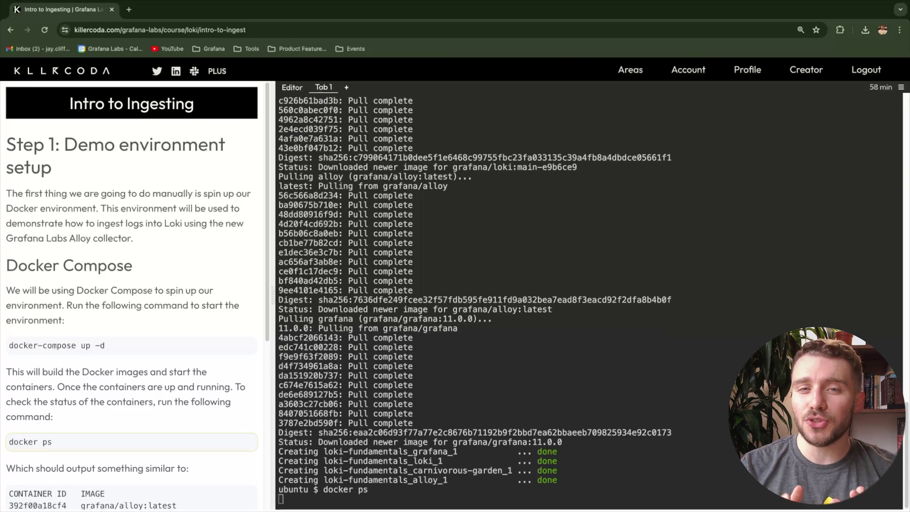
Open the Alloy UI at localhost:12345 in a new tab
scroll(132, 294, "down", 3)
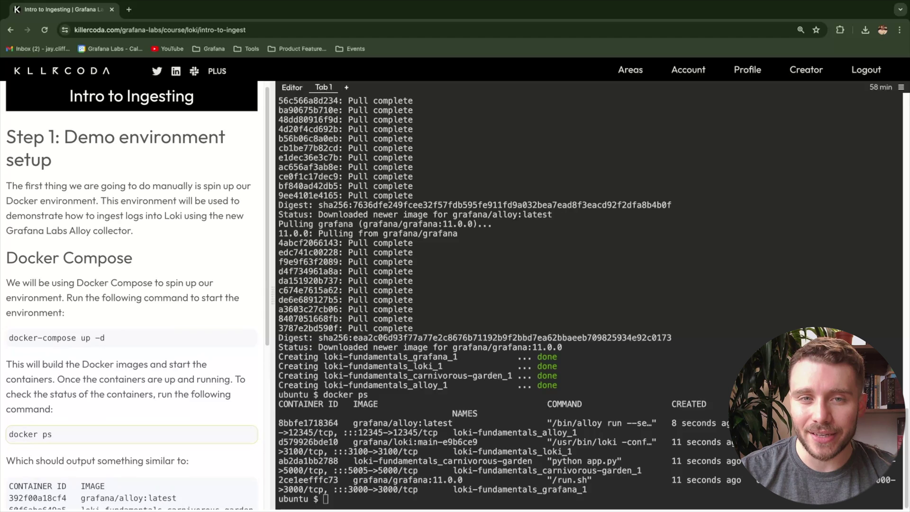
scroll(131, 294, "down", 3)
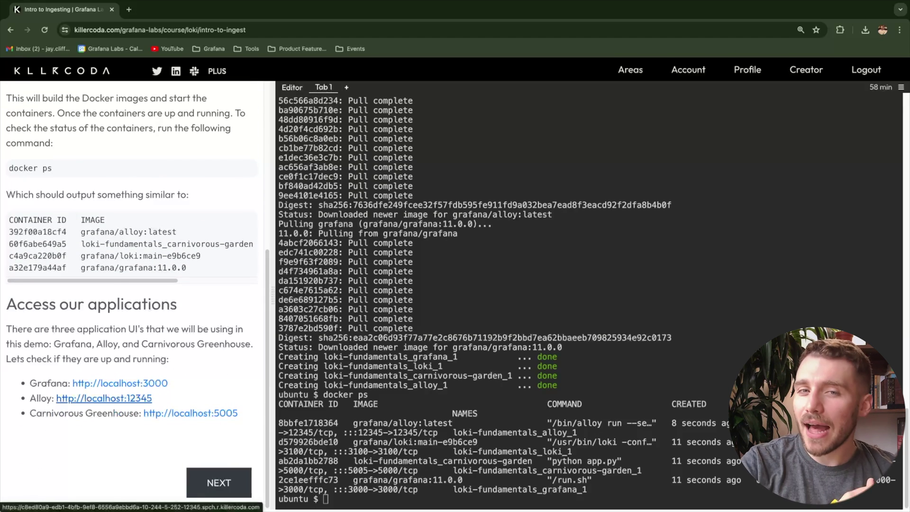
left_click(103, 398)
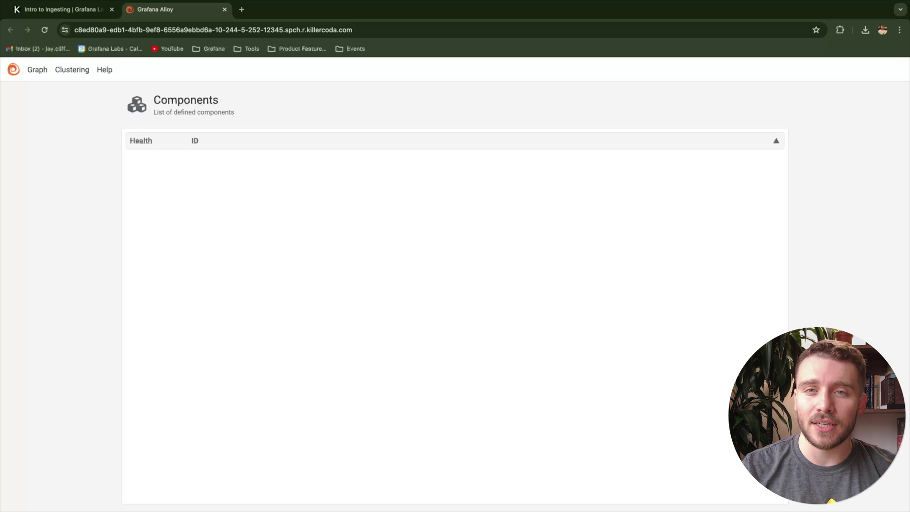
Confirm Alloy's Graph page shows no components yet, then go back to the Intro to Ingesting tab
left_click(37, 69)
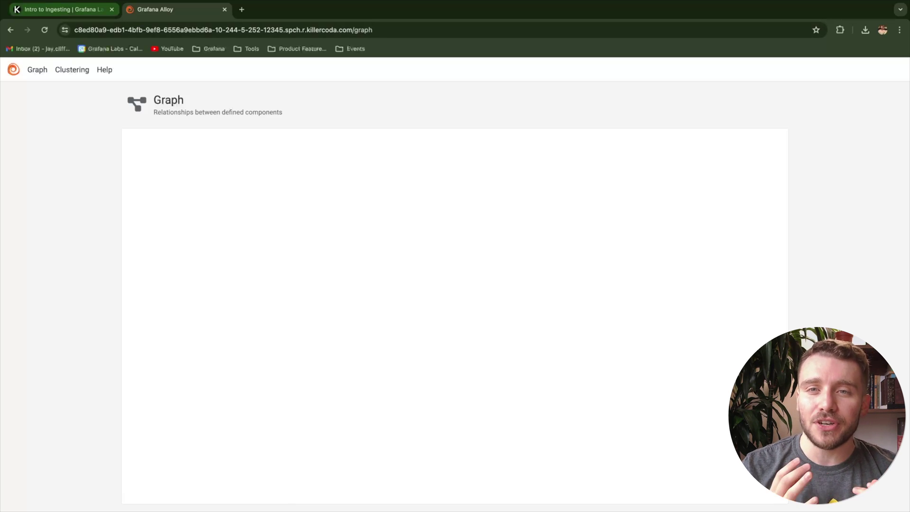
left_click(61, 9)
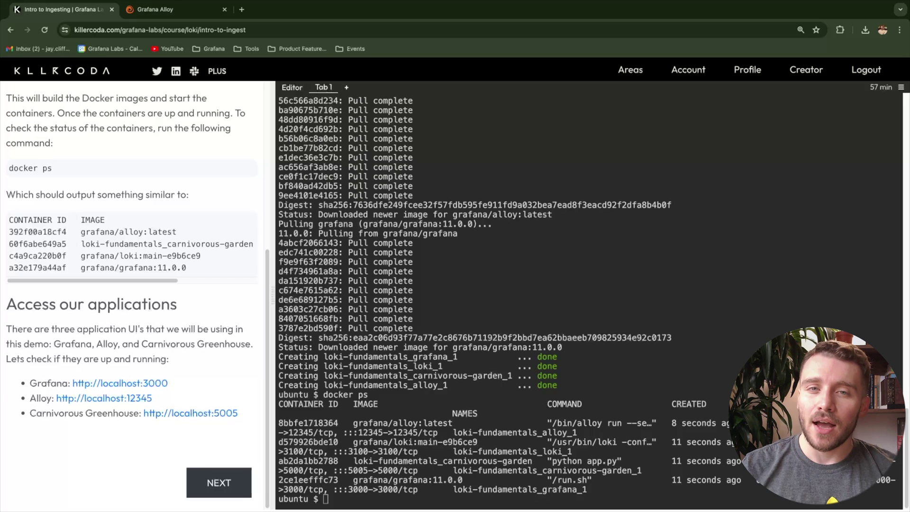
Open loki-fundamentals/logs/app.log in the Editor to see it's empty, then advance to Step 2
left_click(292, 87)
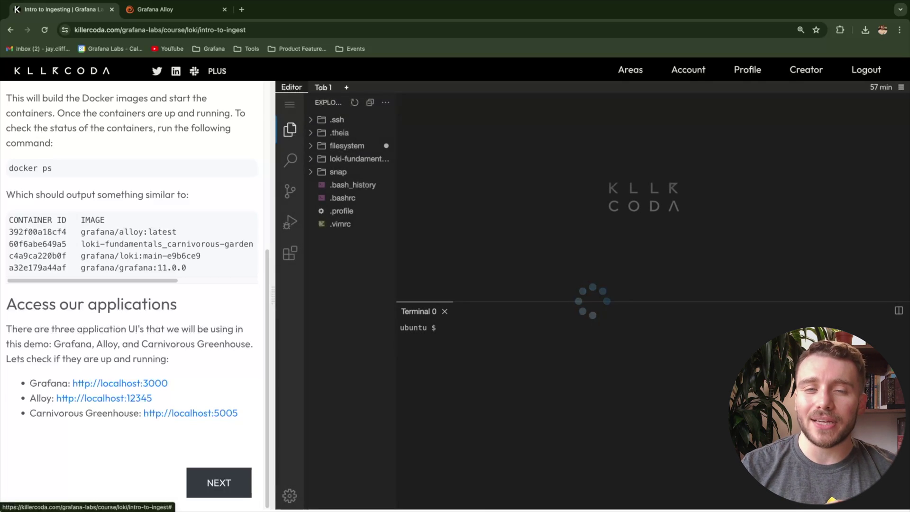
left_click(351, 159)
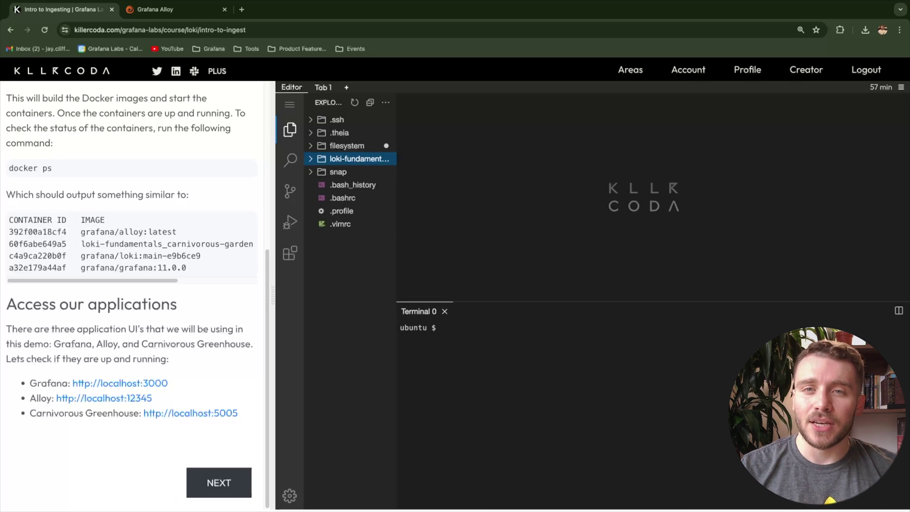
left_click(341, 198)
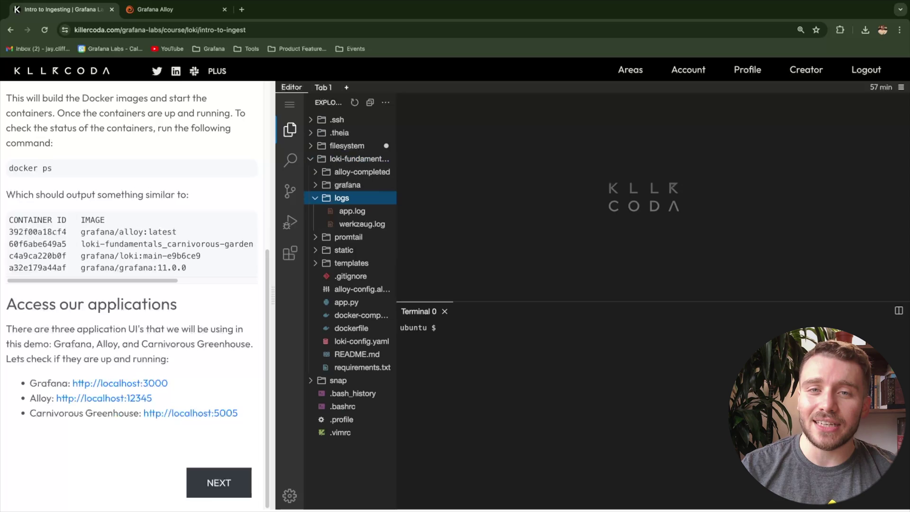
left_click(352, 211)
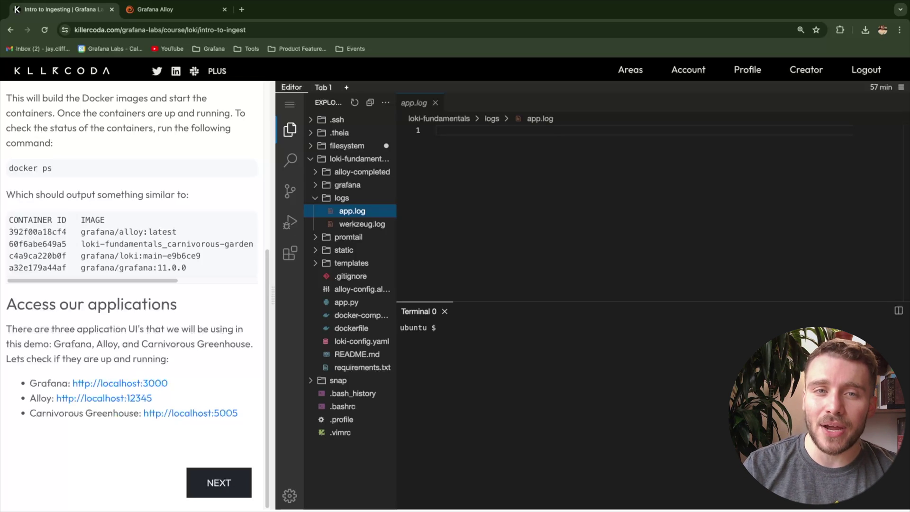
left_click(219, 482)
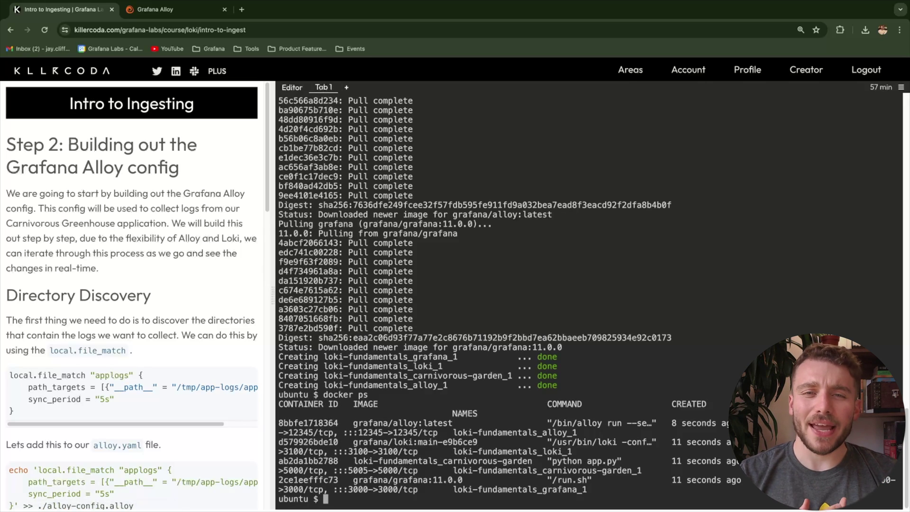
scroll(132, 294, "down", 1)
scroll(132, 464, "down", 3)
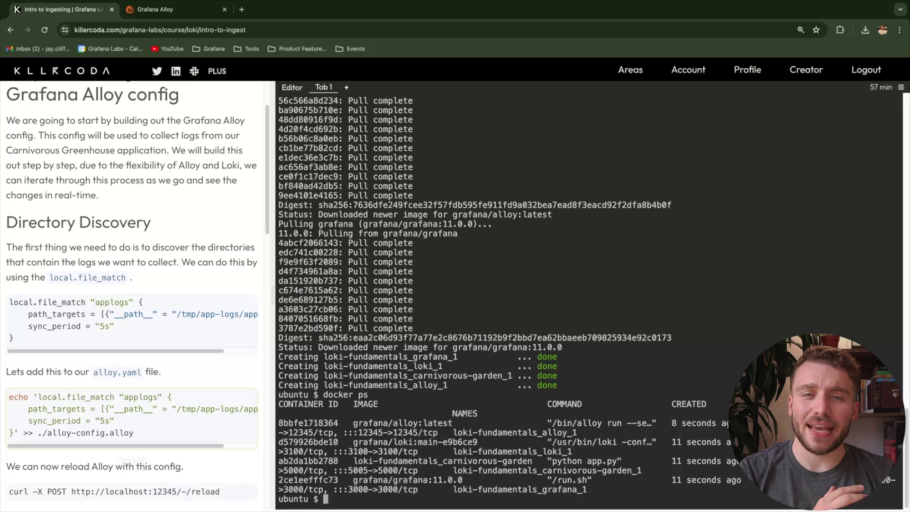
scroll(131, 450, "down", 1)
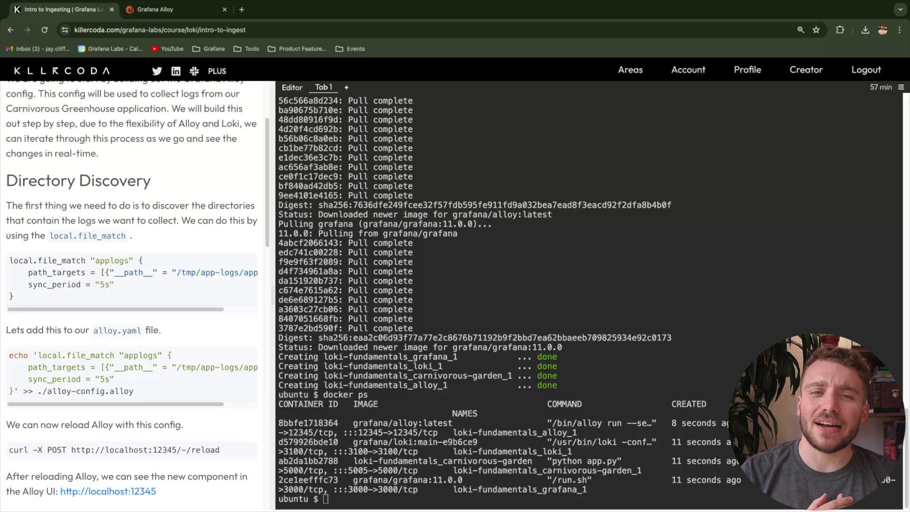
left_click_drag(8, 260, 138, 260)
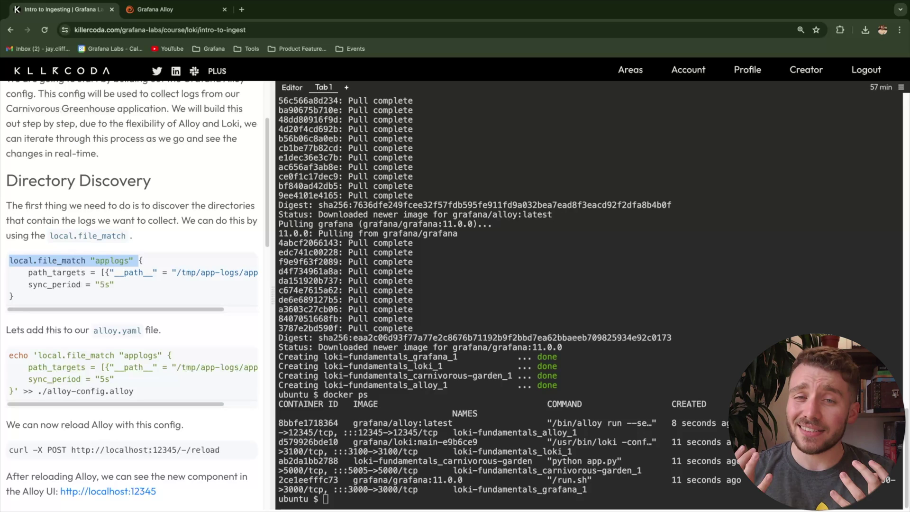
left_click(138, 260)
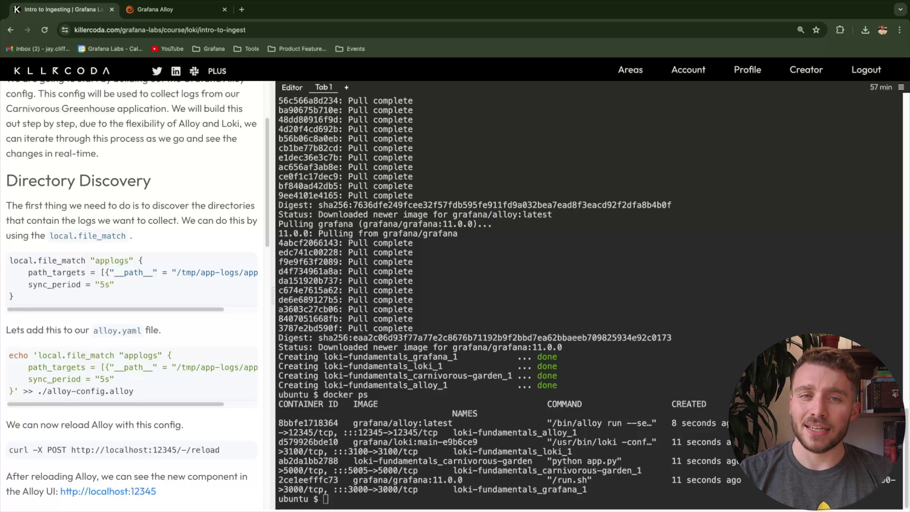
scroll(133, 280, "right", 1)
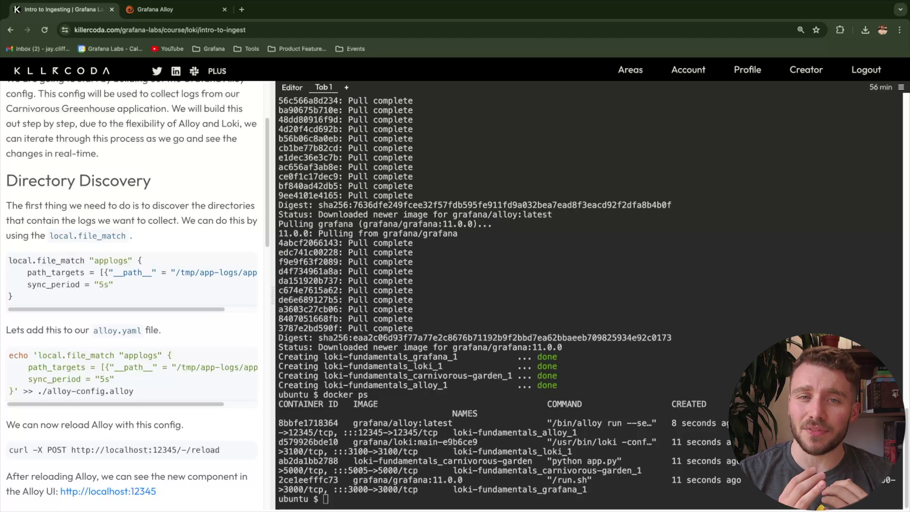
left_click_drag(27, 272, 255, 272)
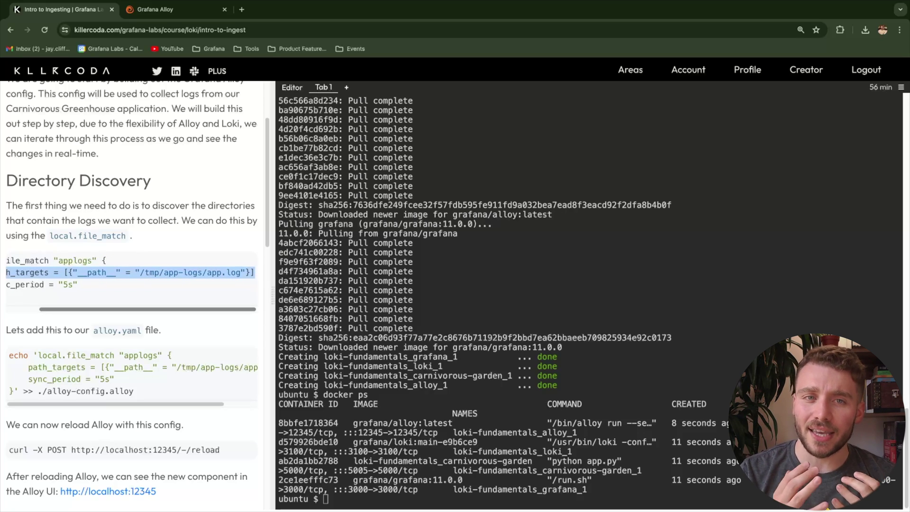
left_click(255, 272)
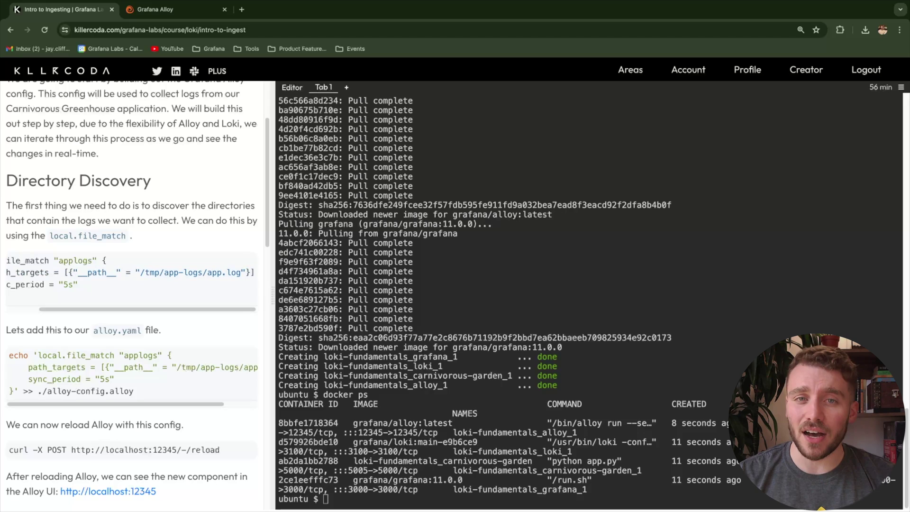
left_click_drag(140, 272, 241, 272)
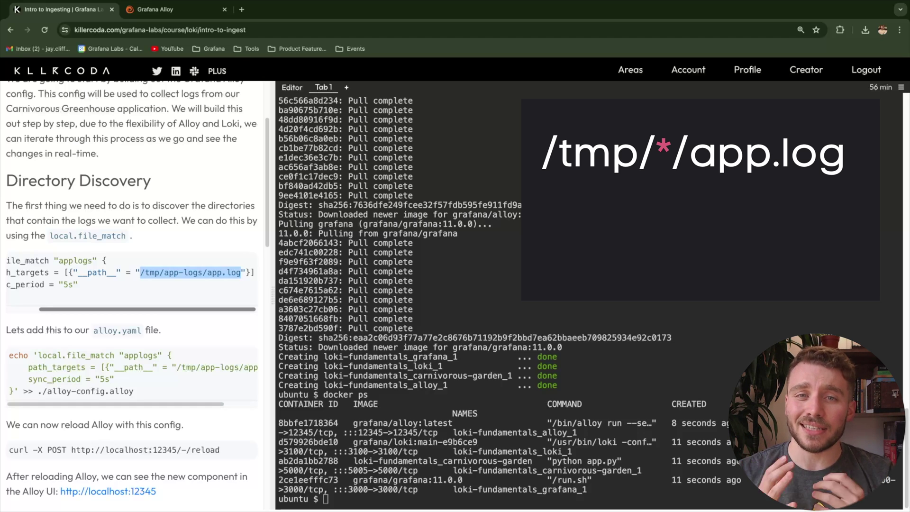
Run the echo appending local.file_match "applogs" with sync_period "5s" to ./alloy-config.alloy
scroll(132, 279, "left", 5)
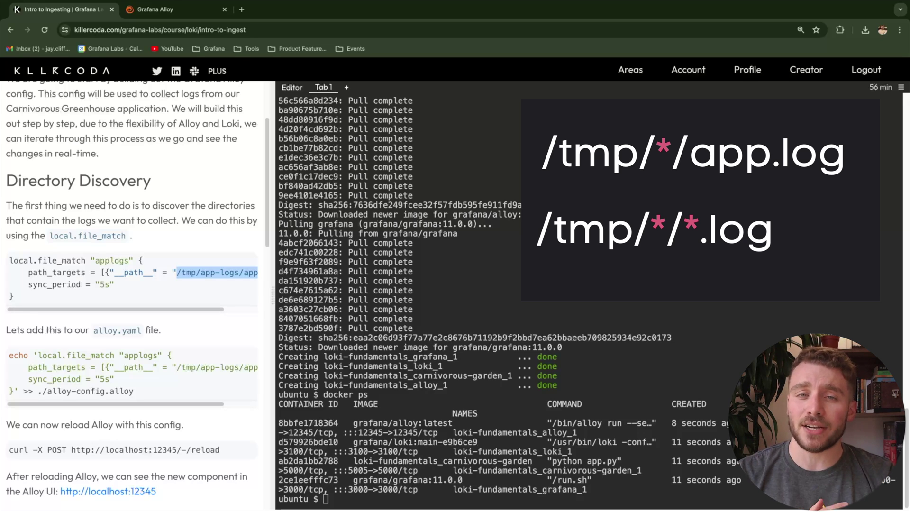
left_click_drag(114, 285, 28, 285)
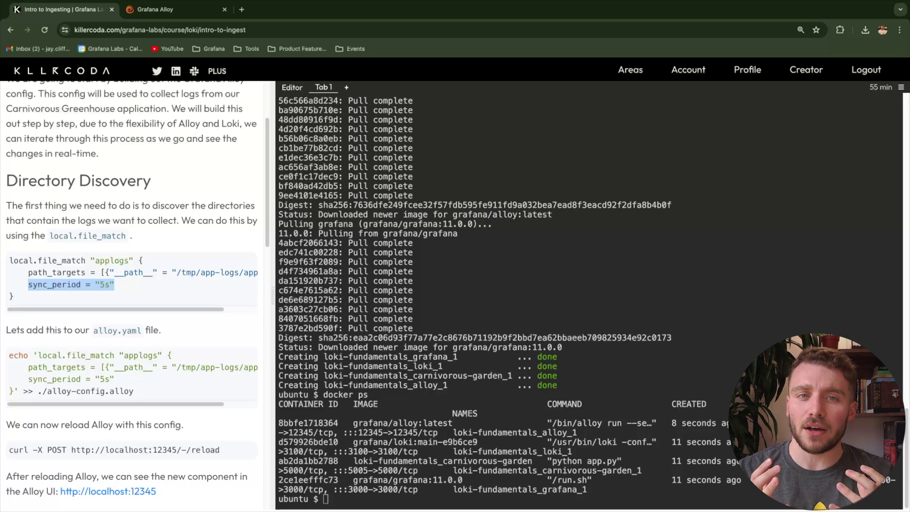
scroll(132, 285, "down", 1)
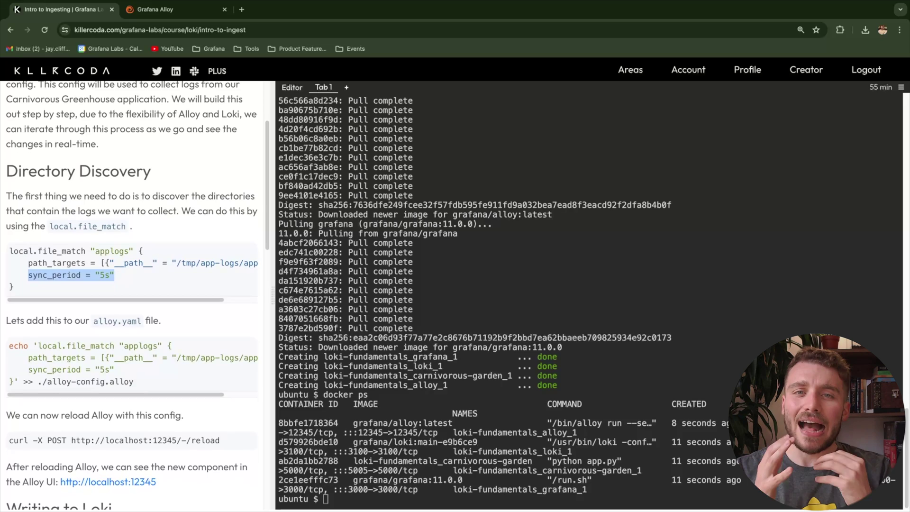
scroll(138, 294, "down", 2)
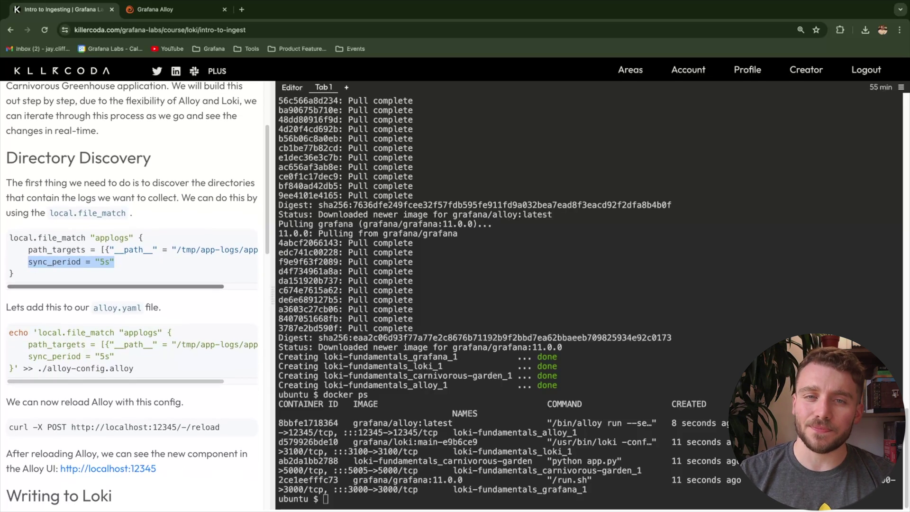
left_click(131, 327)
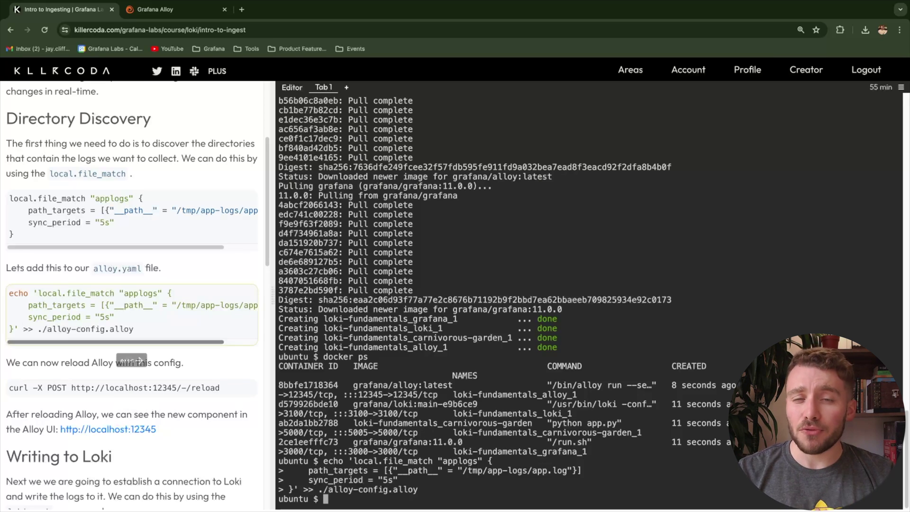
Reload Alloy with the curl request, view the new component in the Alloy UI, and return to the tutorial
scroll(132, 308, "down", 2)
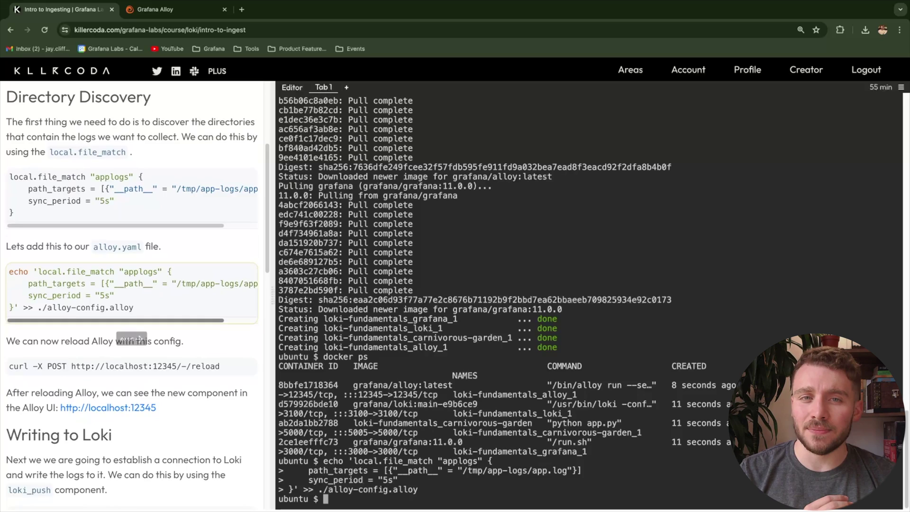
scroll(133, 342, "down", 2)
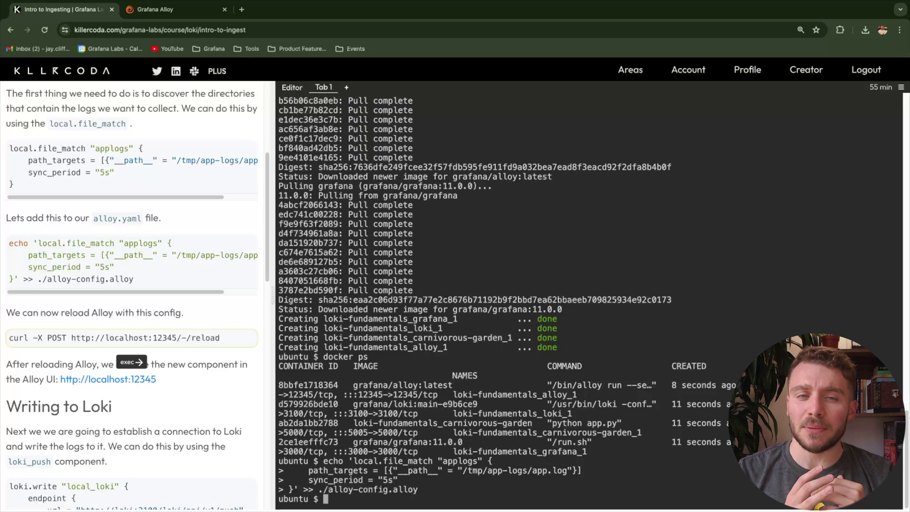
left_click(131, 338)
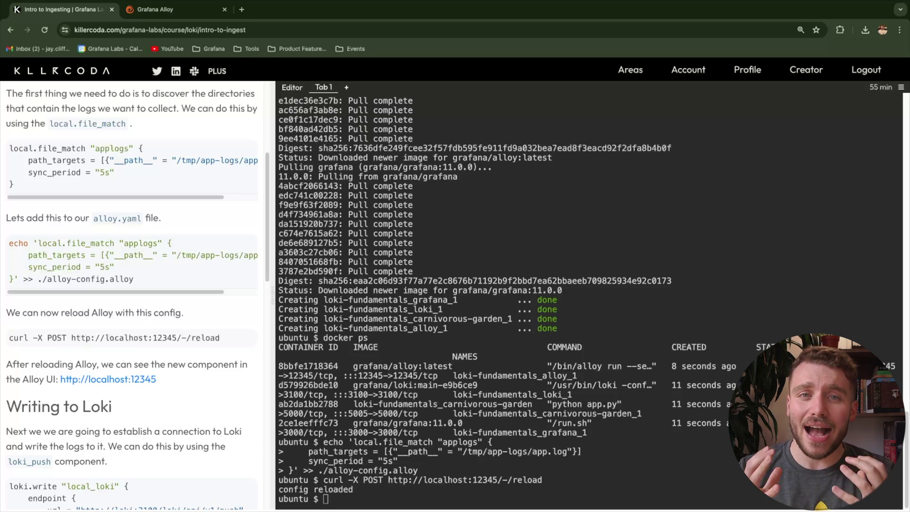
scroll(109, 374, "down", 1)
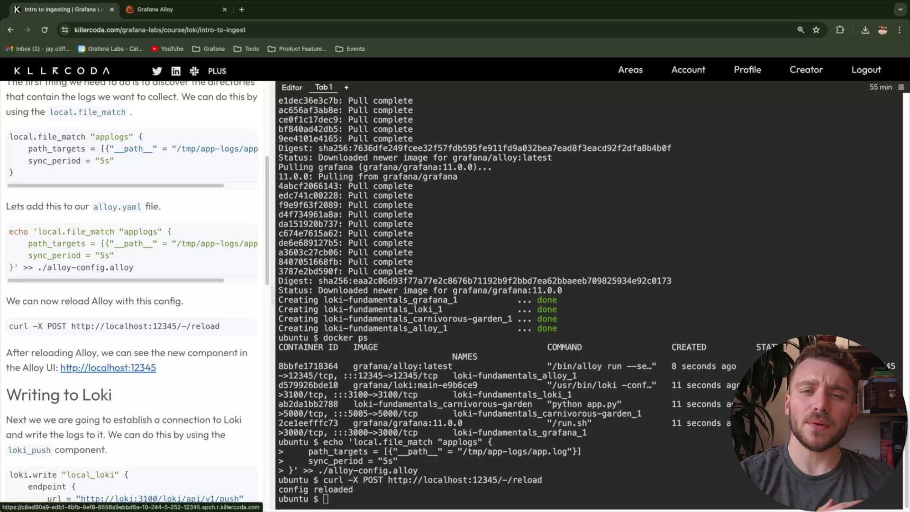
left_click(108, 368)
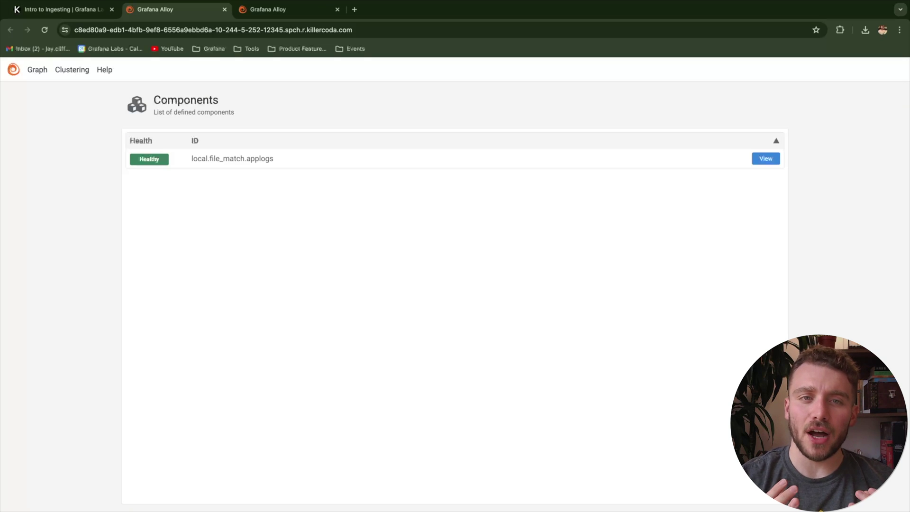
left_click(61, 9)
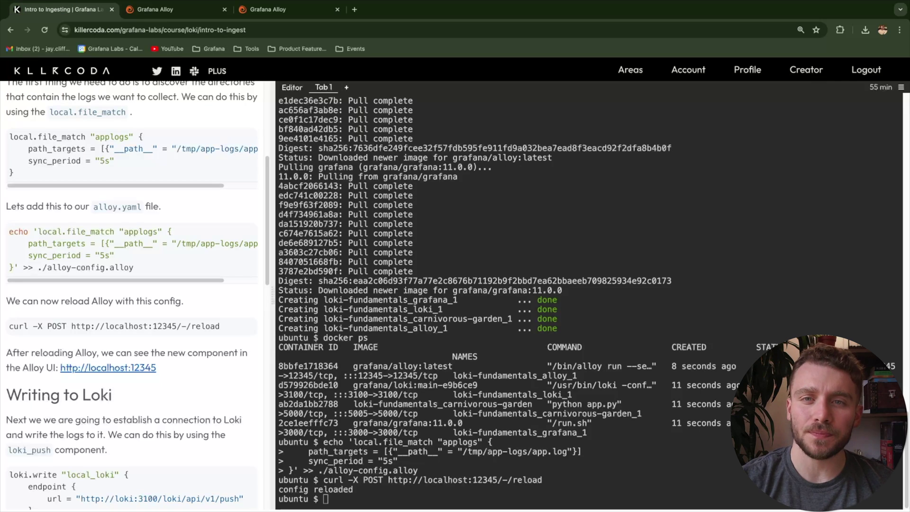
scroll(135, 290, "down", 3)
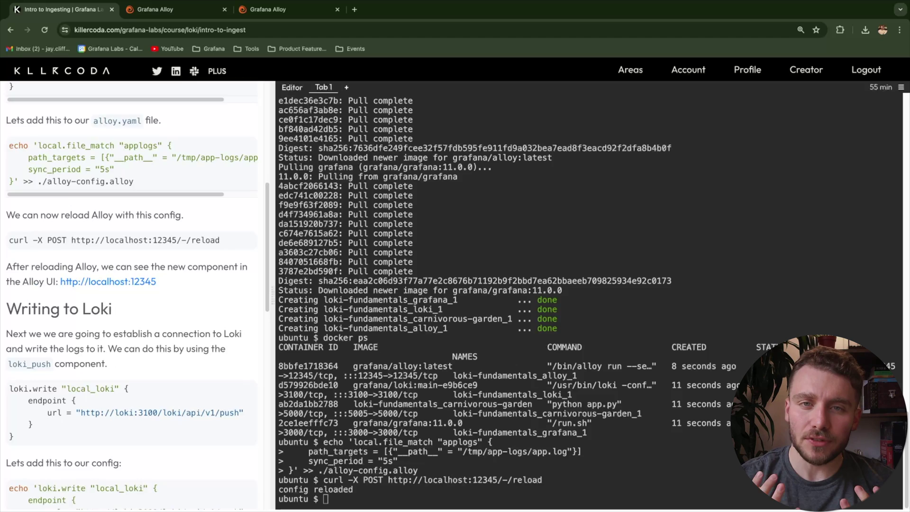
scroll(135, 290, "down", 2)
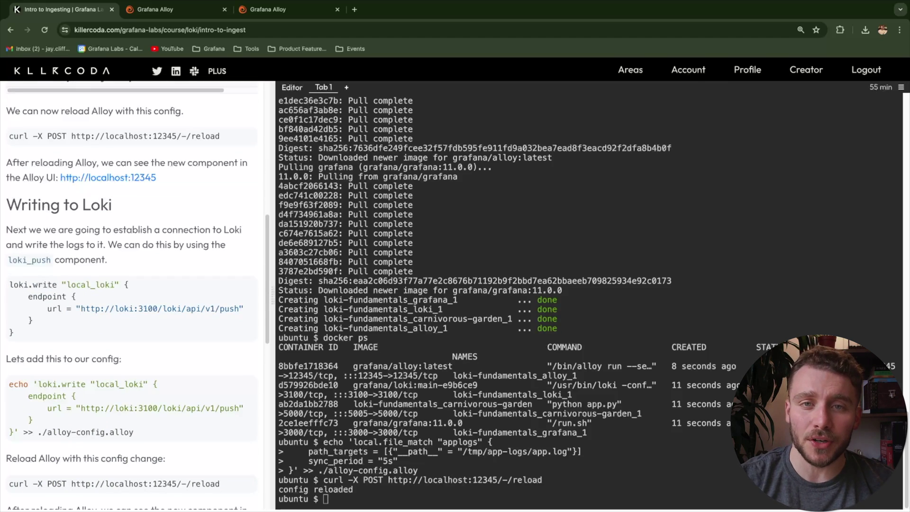
scroll(135, 290, "down", 1)
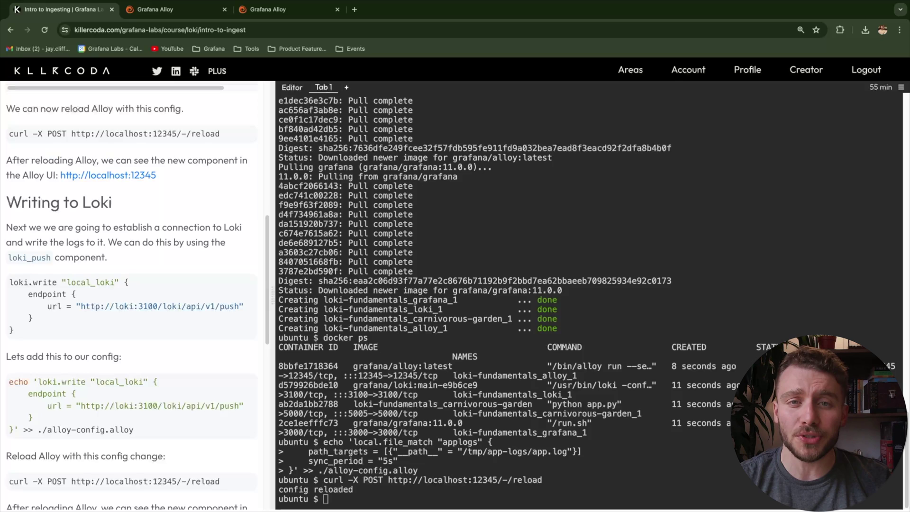
scroll(126, 439, "down", 1)
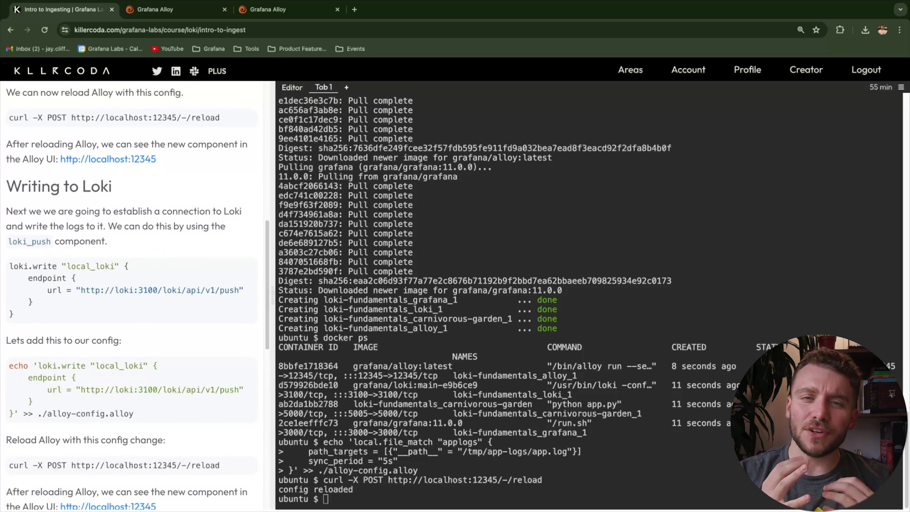
scroll(126, 438, "down", 3)
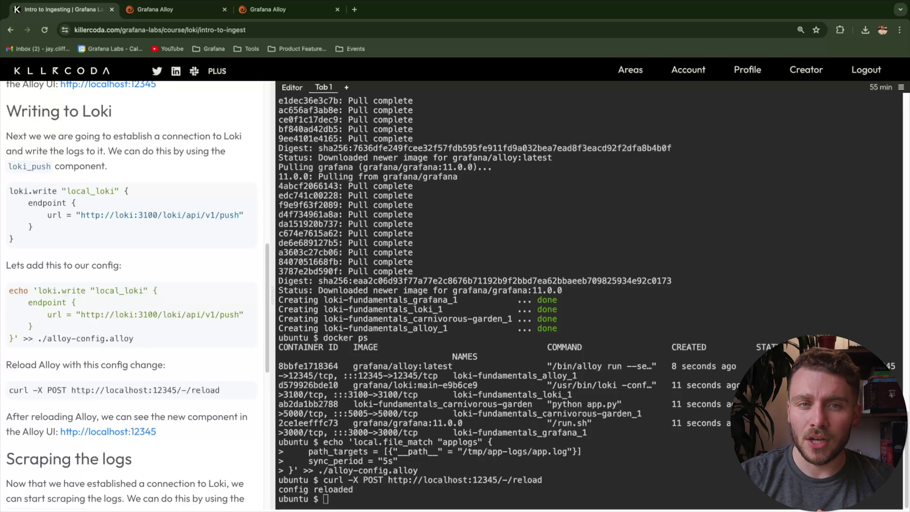
left_click_drag(33, 227, 10, 203)
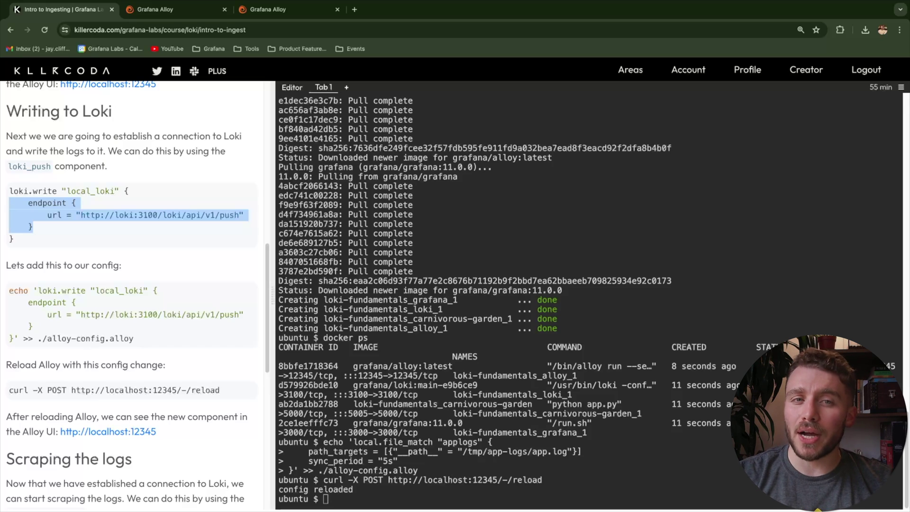
left_click(10, 203)
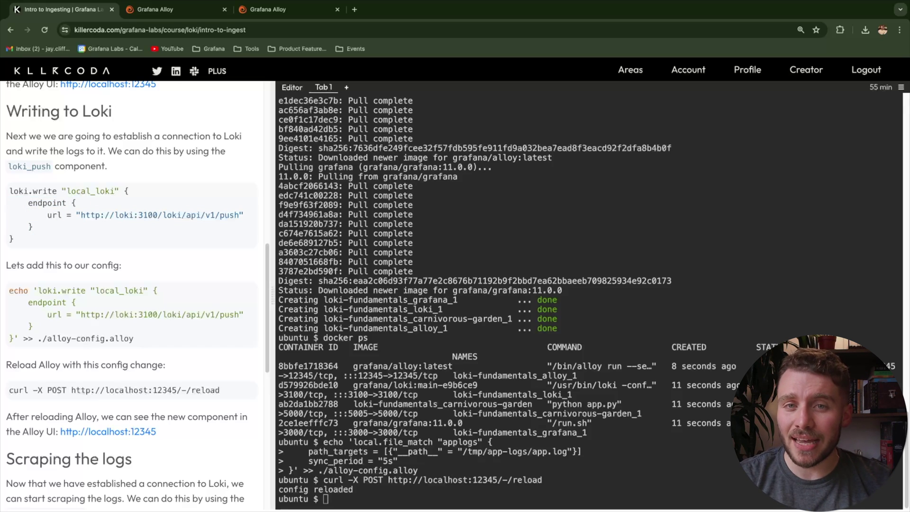
scroll(133, 294, "down", 1)
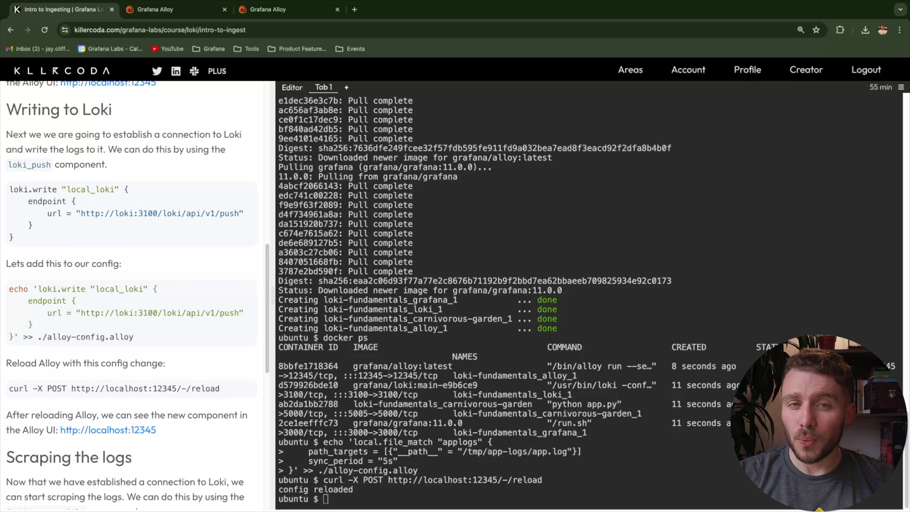
scroll(133, 294, "down", 1)
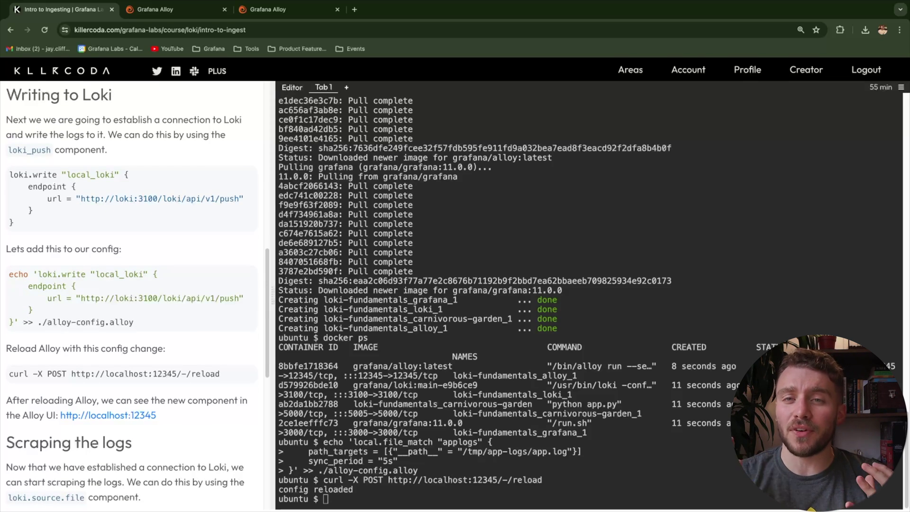
scroll(124, 342, "down", 1)
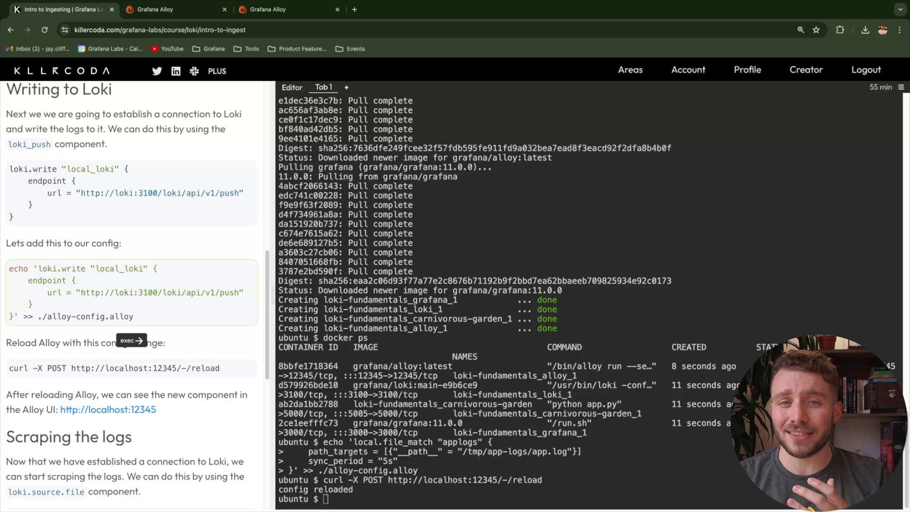
left_click(128, 317)
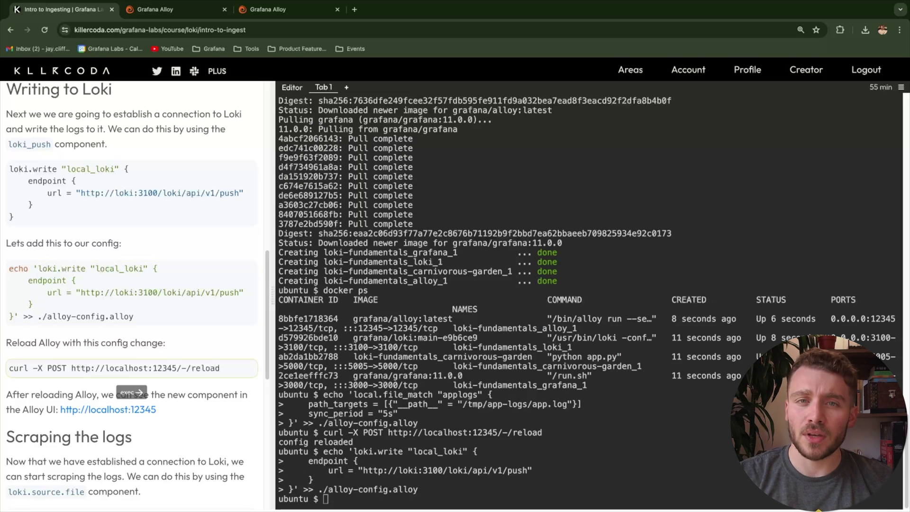
Reload Alloy, check its component graph at localhost:12345, and return to the tutorial tab
left_click(132, 369)
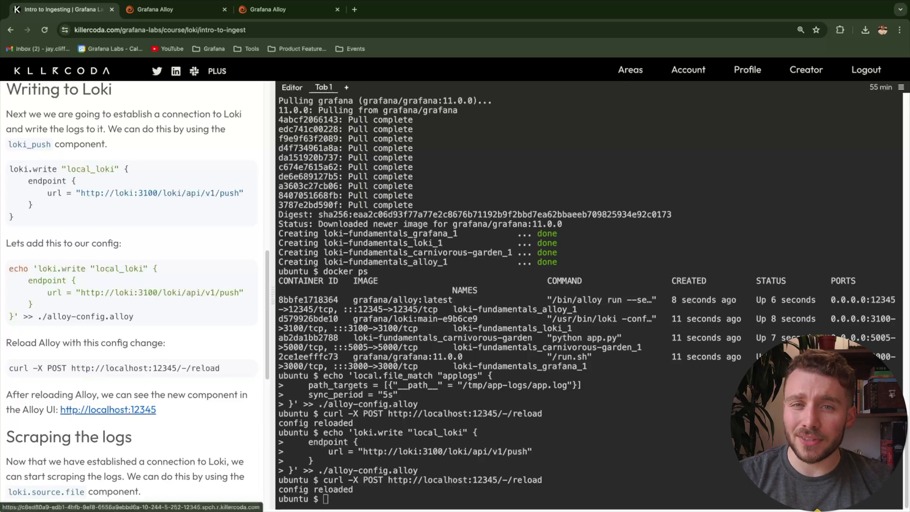
left_click(108, 409)
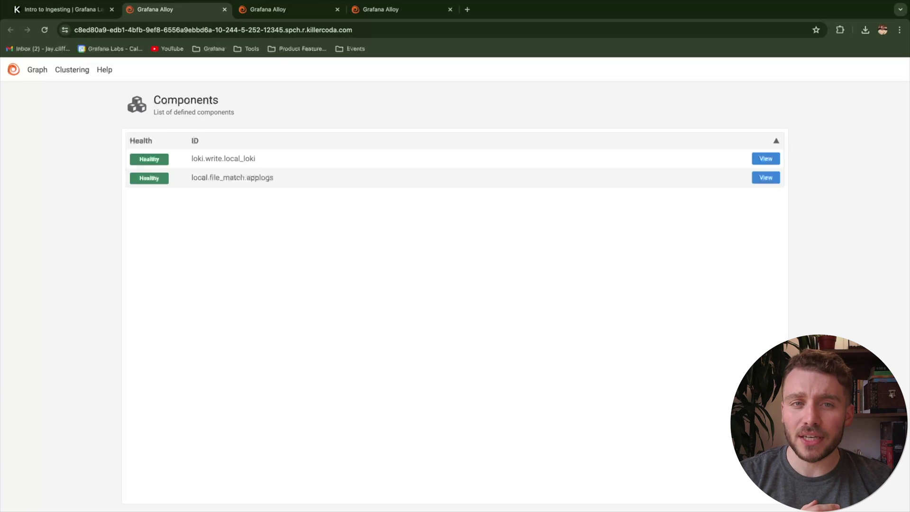
left_click(36, 69)
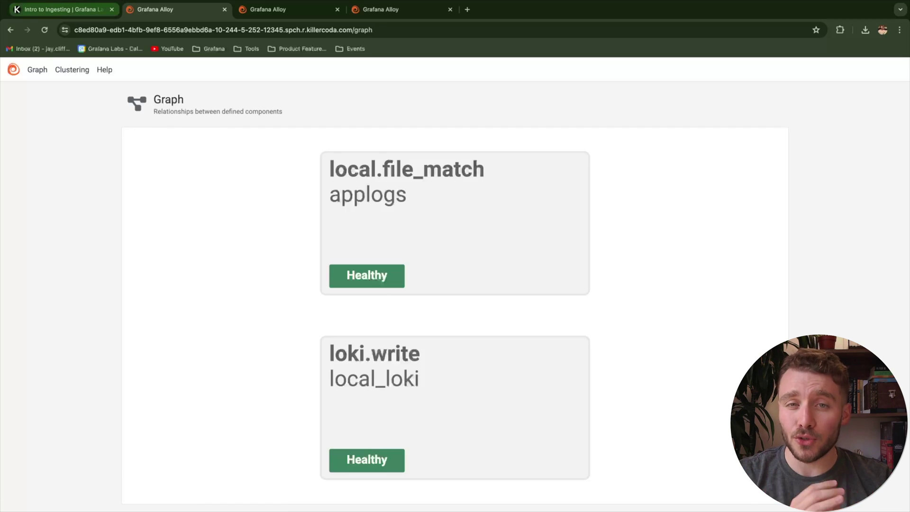
left_click(62, 10)
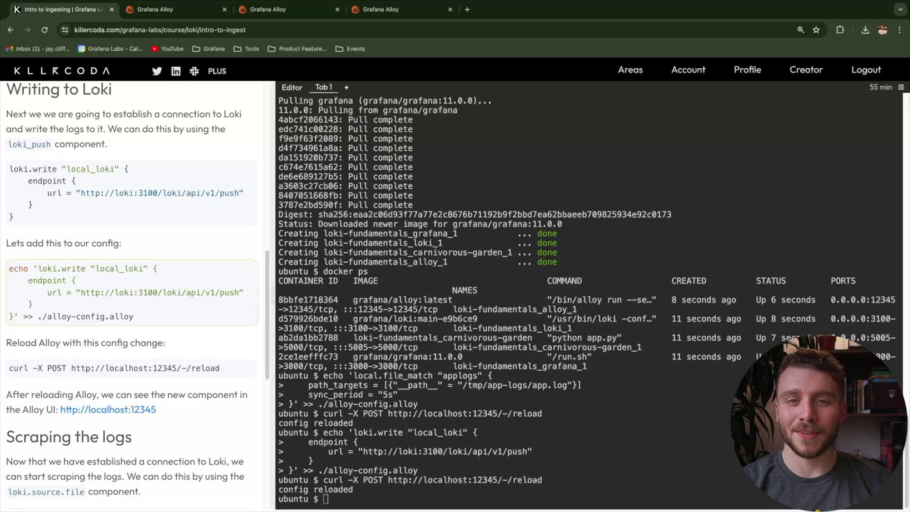
Study the loki.source.file example, highlighting its applogs targets and local_loki receiver references
scroll(138, 294, "down", 3)
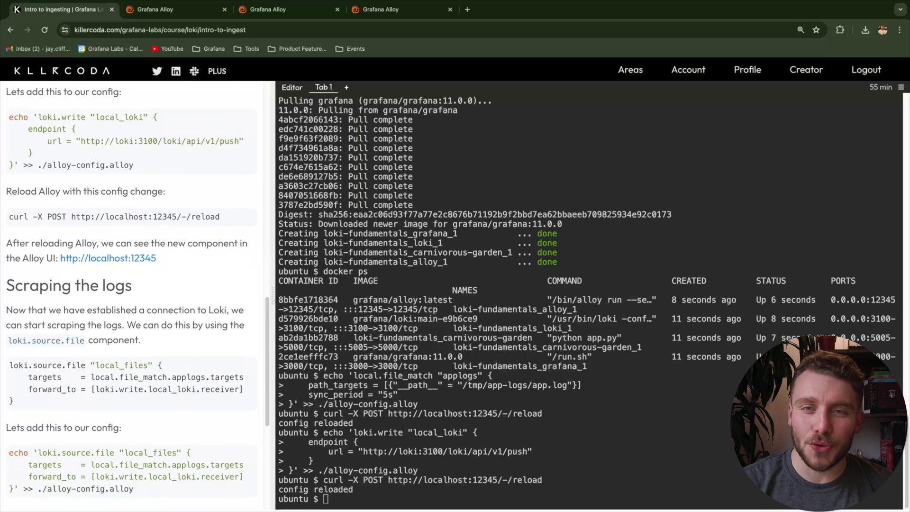
scroll(137, 289, "down", 2)
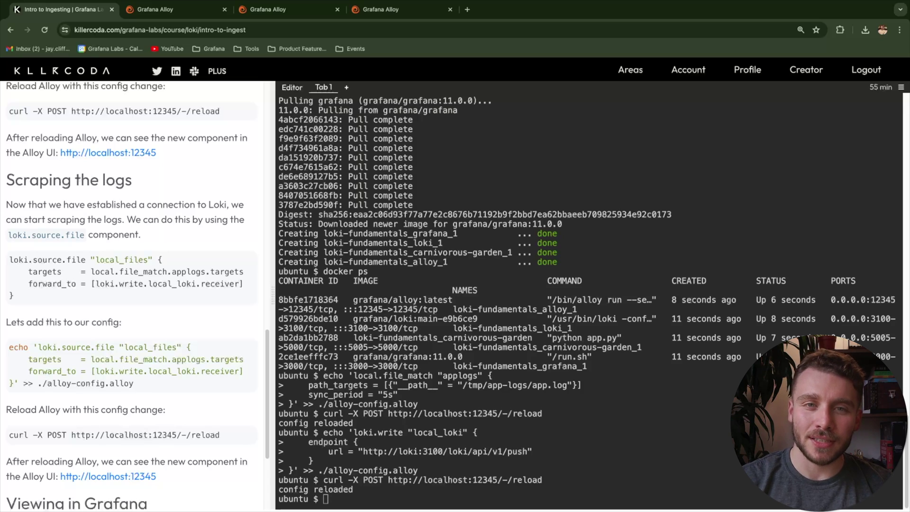
left_click_drag(9, 259, 86, 259)
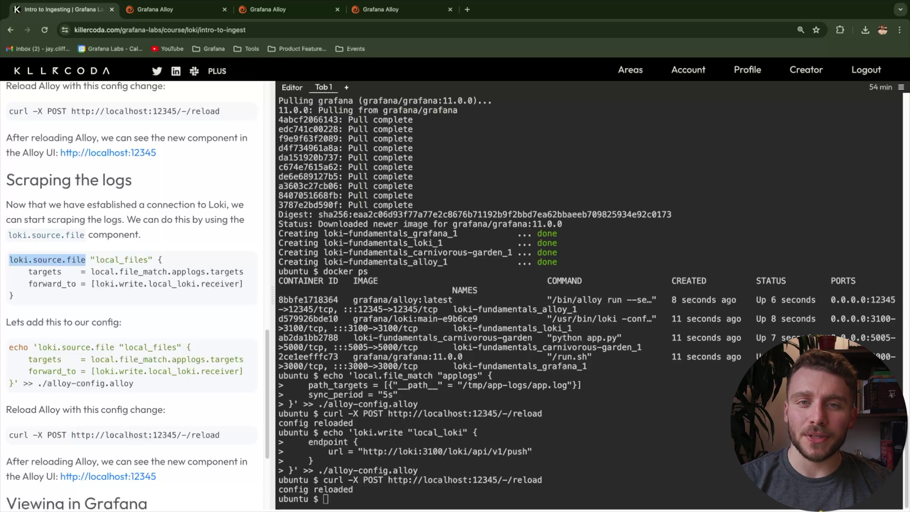
scroll(126, 294, "down", 1)
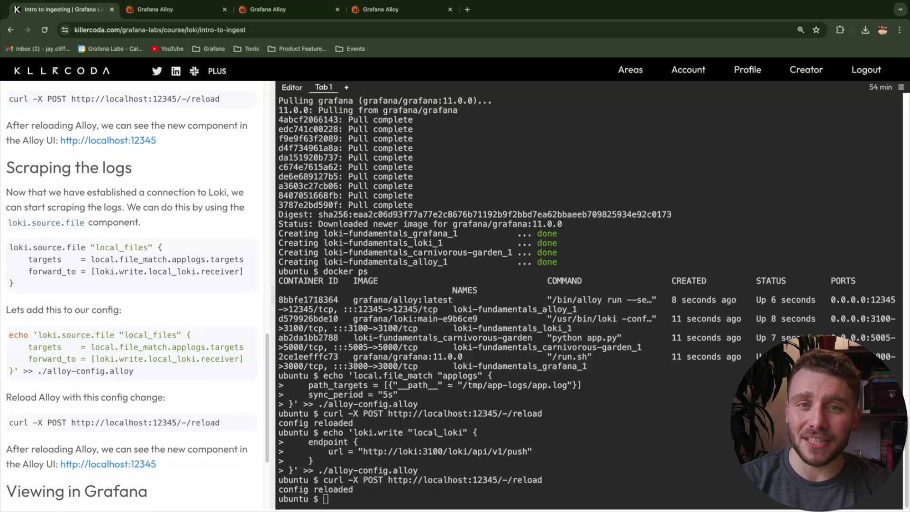
left_click_drag(90, 259, 243, 259)
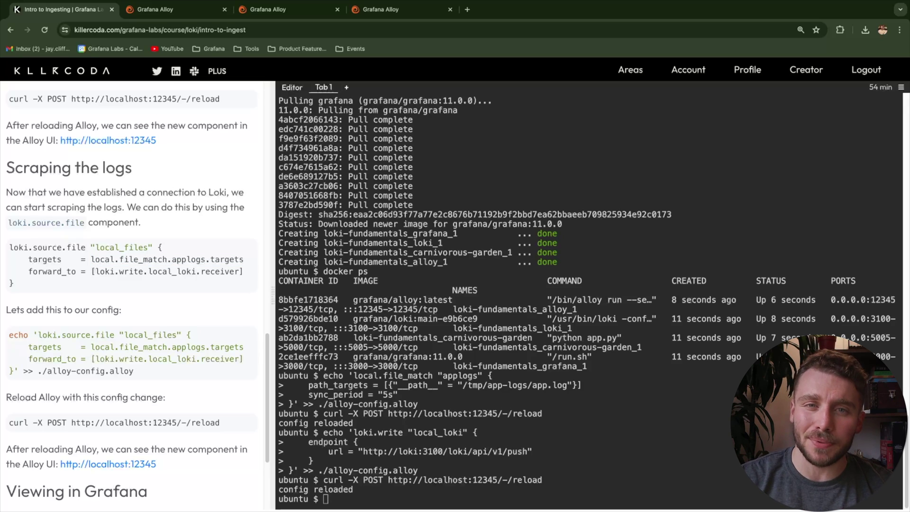
left_click_drag(244, 271, 91, 271)
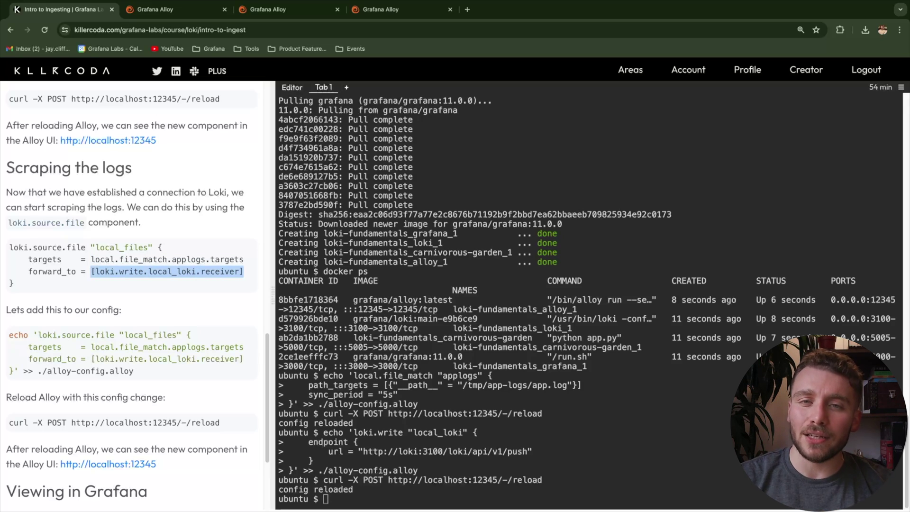
scroll(128, 294, "down", 1)
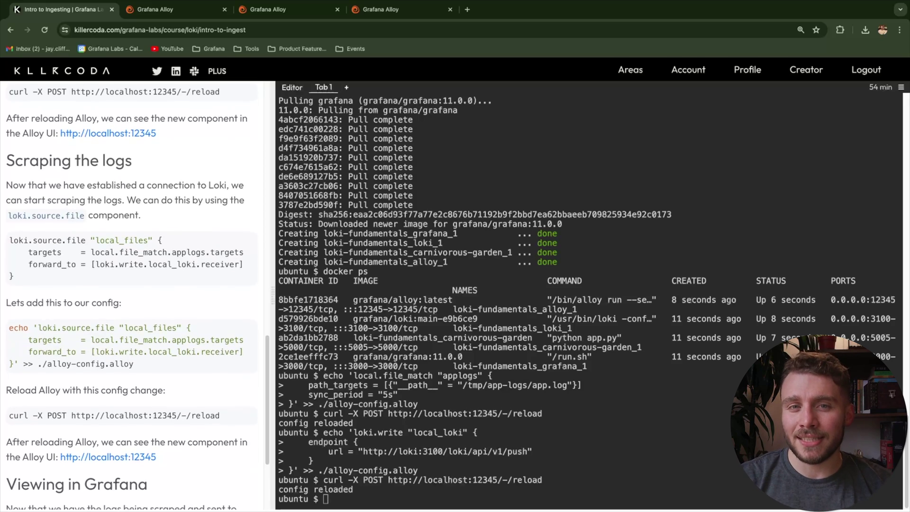
scroll(128, 293, "down", 1)
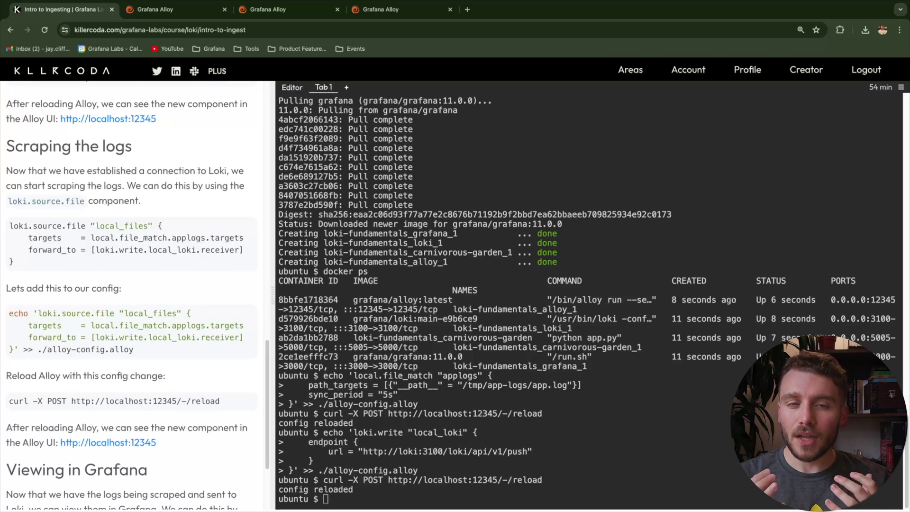
Highlight the targets file_match.applogs and forward_to write.local_loki lines of the local_files block
double_click(44, 238)
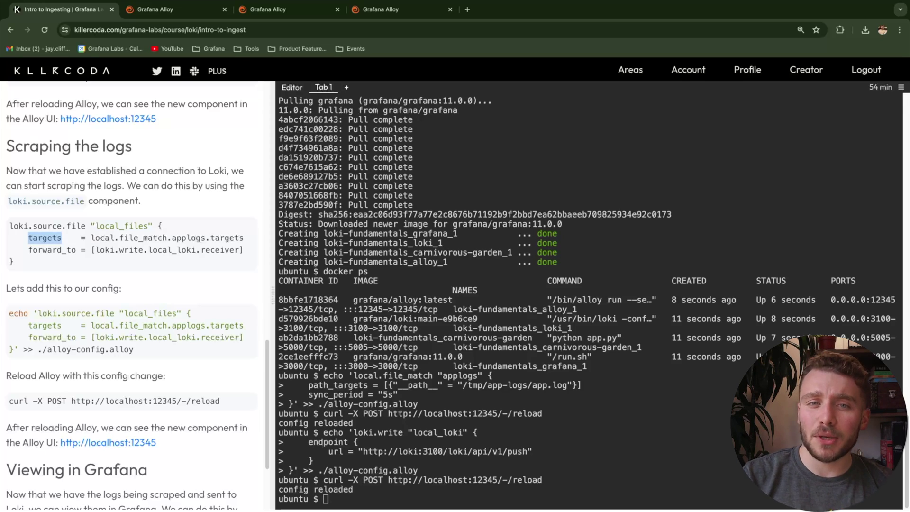
left_click_drag(119, 238, 205, 238)
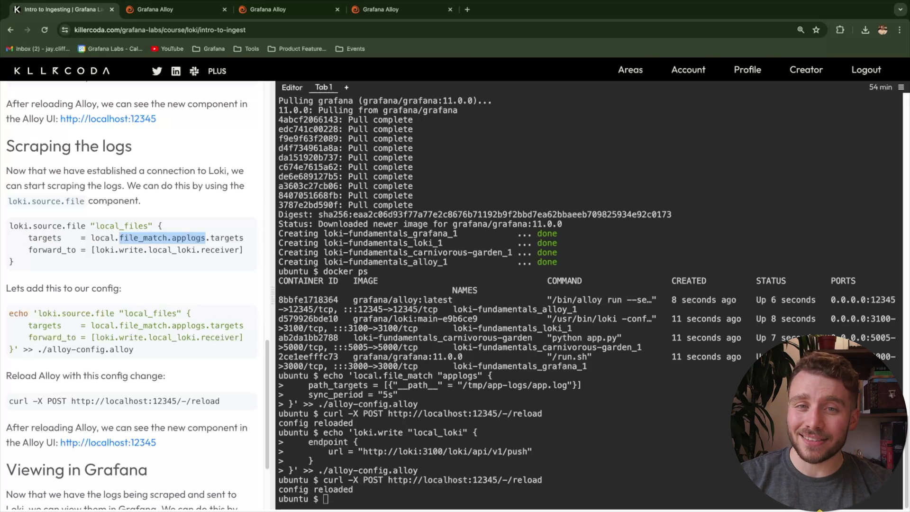
left_click_drag(29, 250, 75, 250)
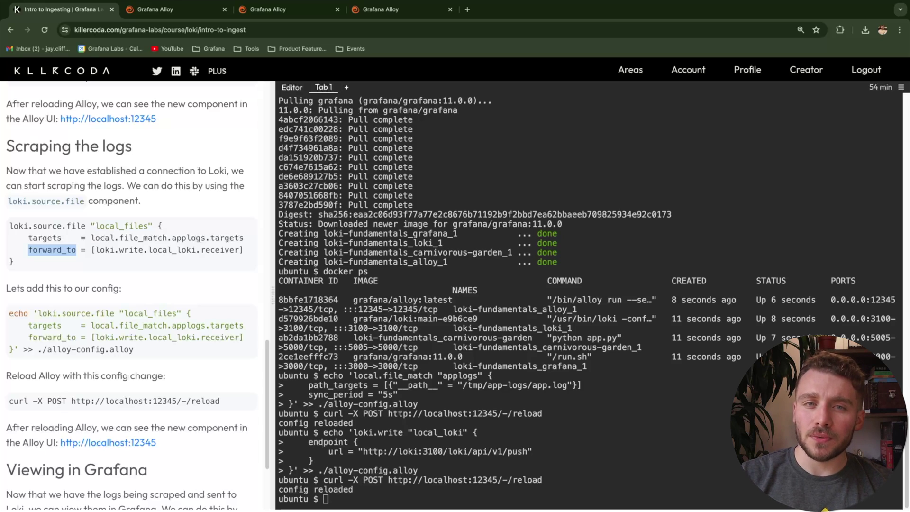
left_click(75, 250)
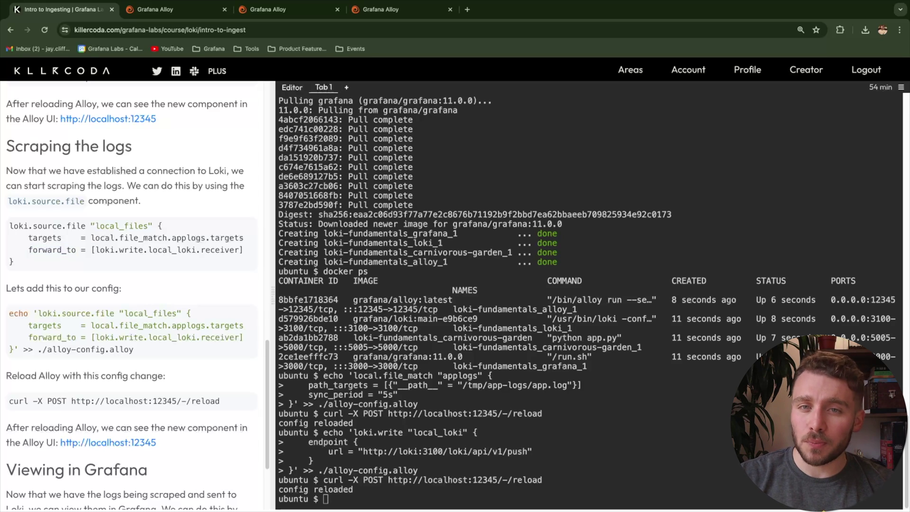
left_click_drag(119, 250, 196, 250)
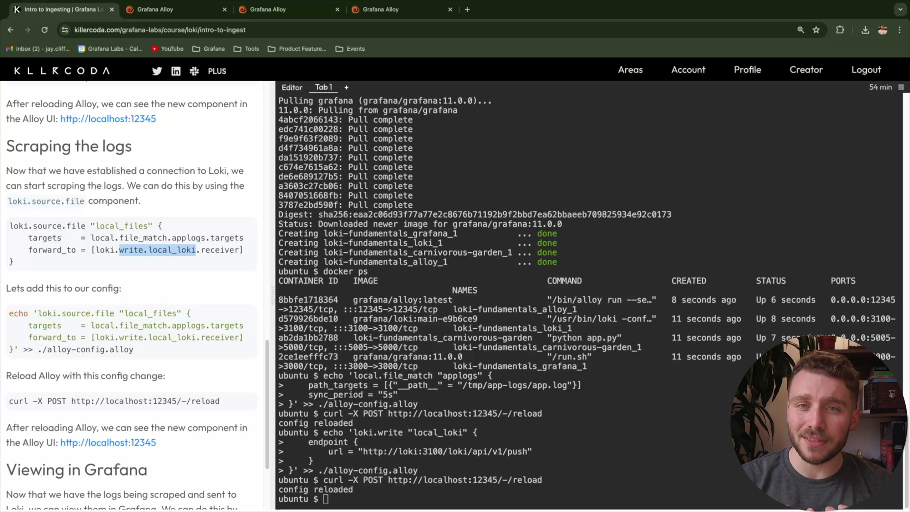
left_click(195, 249)
Append the loki.source.file "local_files" block, reload Alloy, and open localhost:12345 in a new tab
scroll(133, 300, "down", 1)
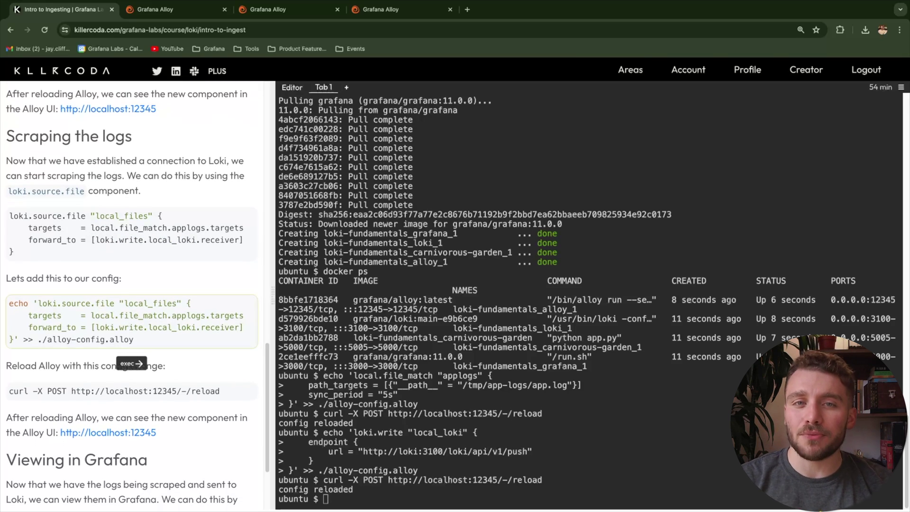
left_click(131, 343)
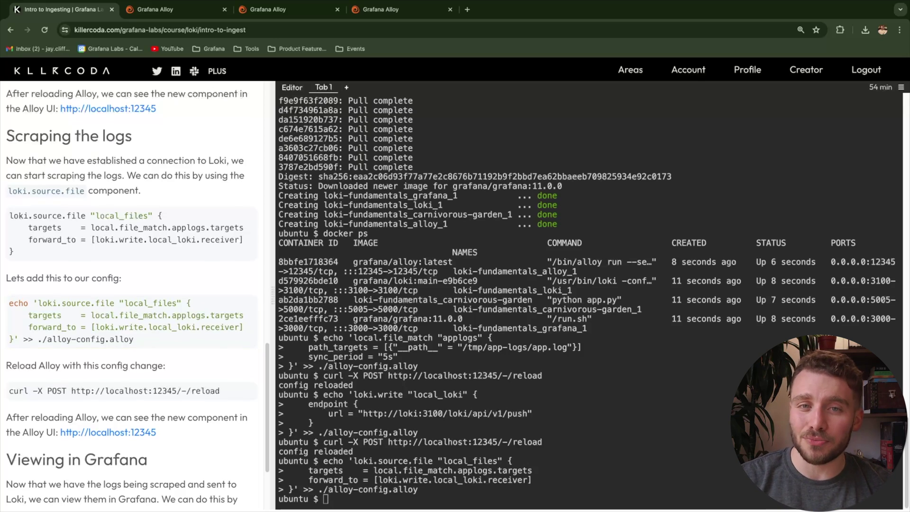
scroll(131, 343, "down", 1)
left_click(131, 362)
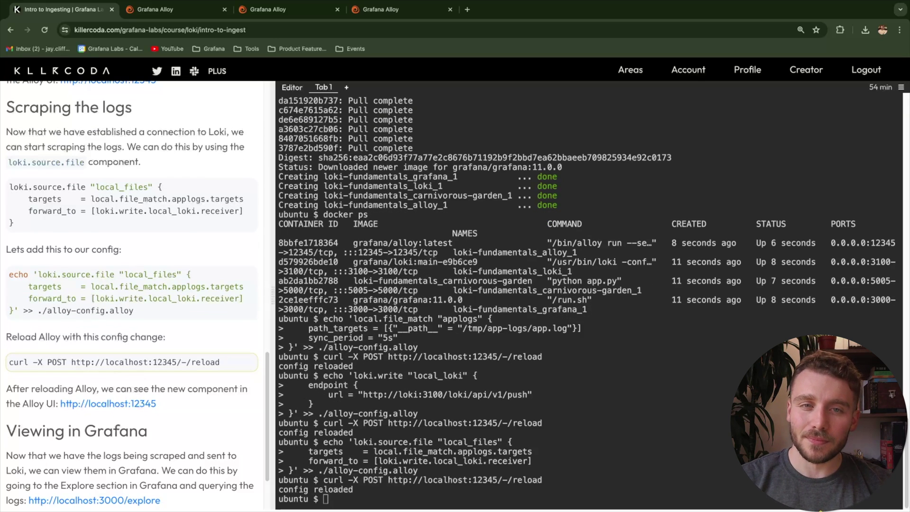
left_click(108, 403)
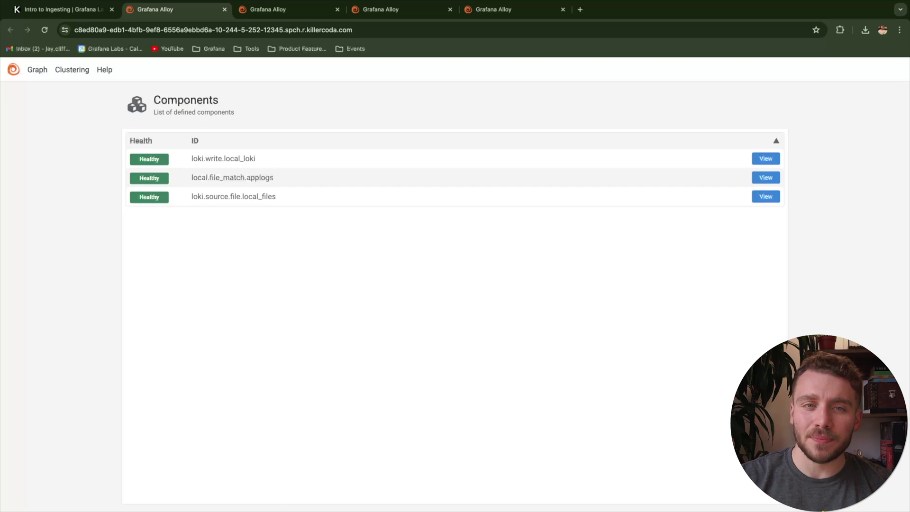
View the graph linking local_files to applogs and local_loki, then scroll the Killercoda lesson to its end
left_click(36, 70)
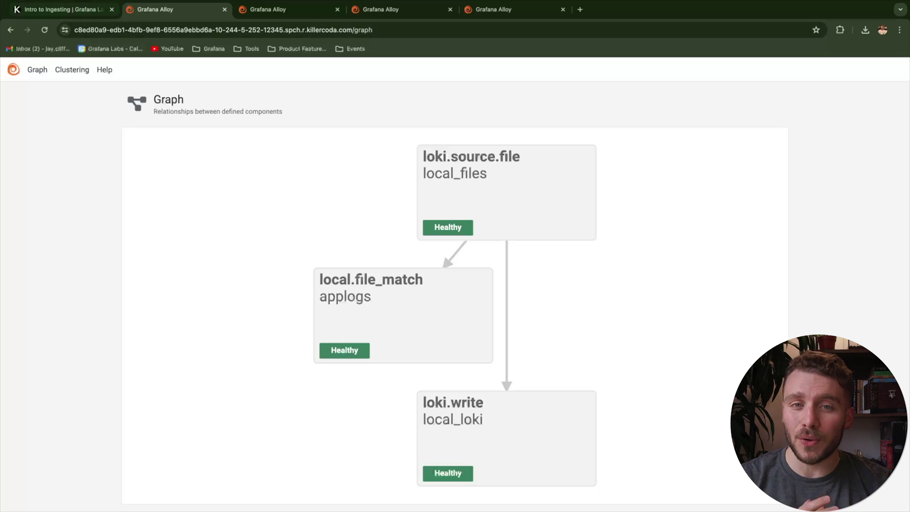
left_click(62, 10)
scroll(135, 294, "down", 3)
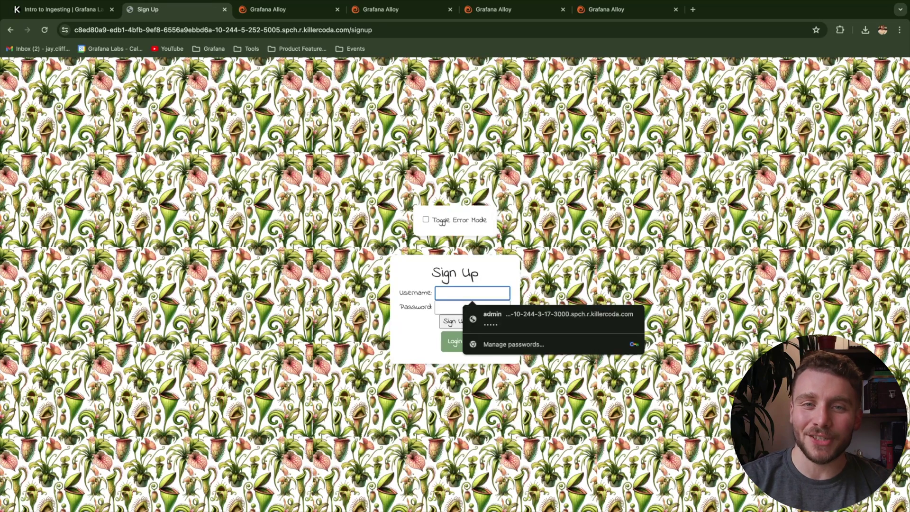
Sign up a test user named foo and log in with it
type("fii")
key("BackSpace")
key("BackSpace")
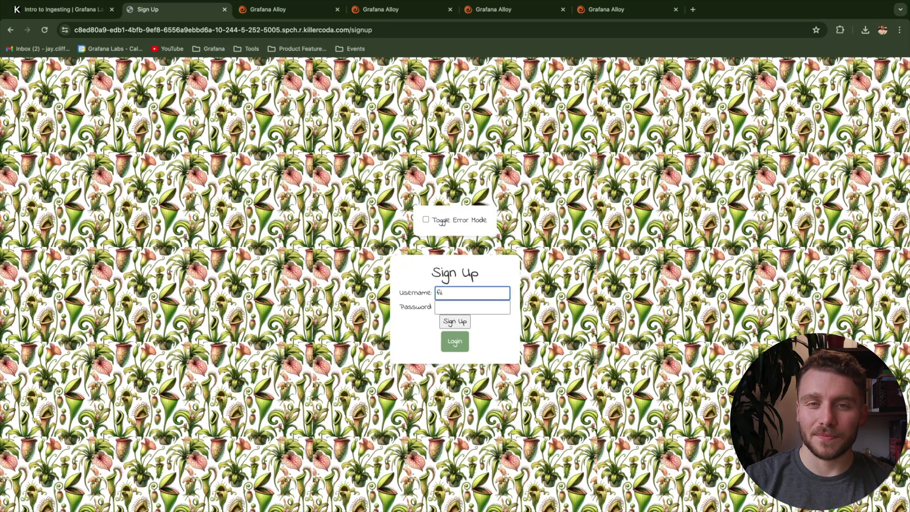
type("oo")
key("Tab")
key("Return")
type("foo")
key("Tab")
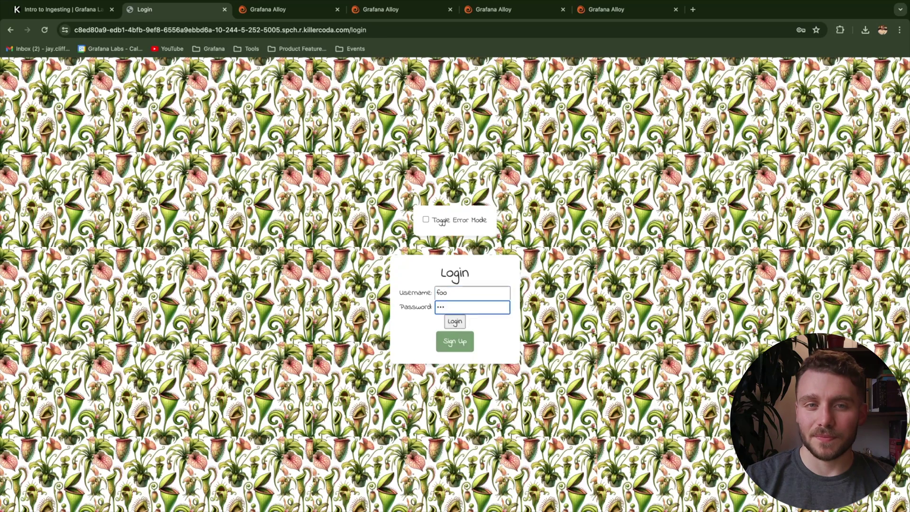
type("foo")
key("Return")
key("Escape")
Add the plants snappy, mike and ted with Venus Flytrap as plant type
left_click(474, 290)
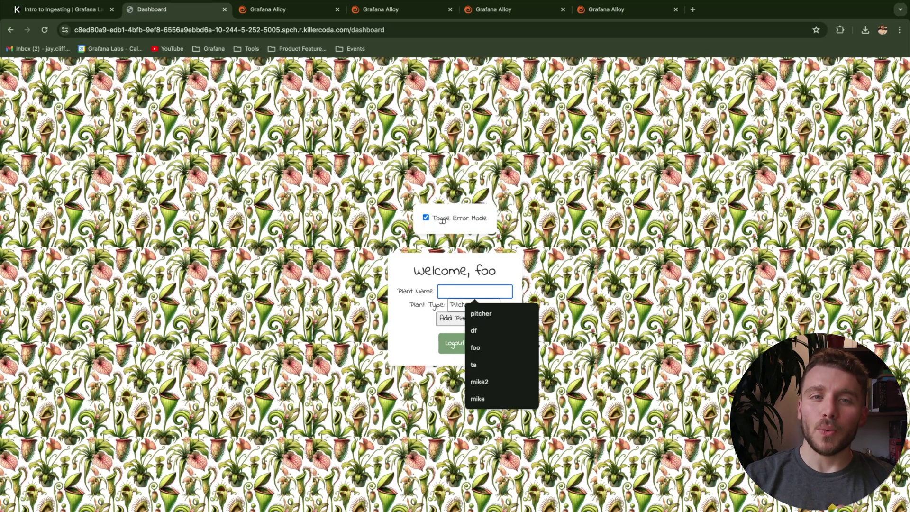
type("snappy")
key("Return")
type("mike")
key("Tab")
key("space")
key("Return")
key("Tab")
key("Return")
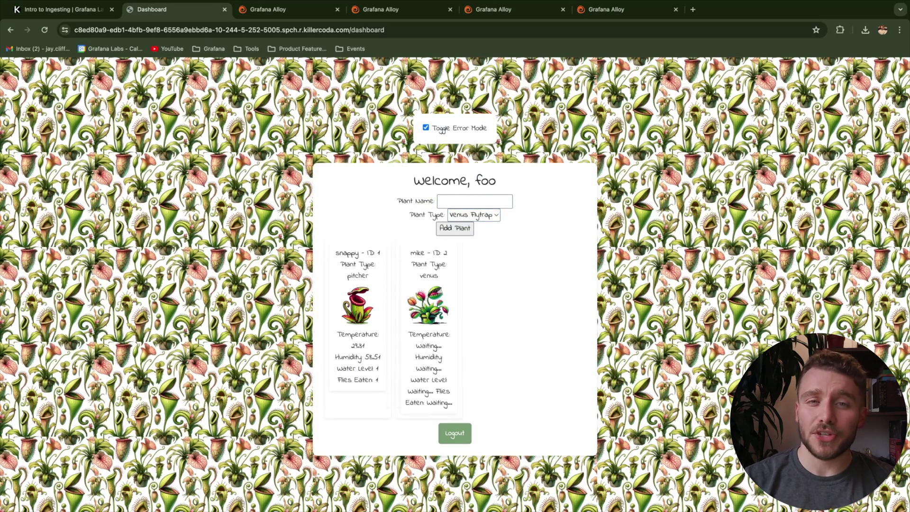
type("t")
type("bob")
key("Return")
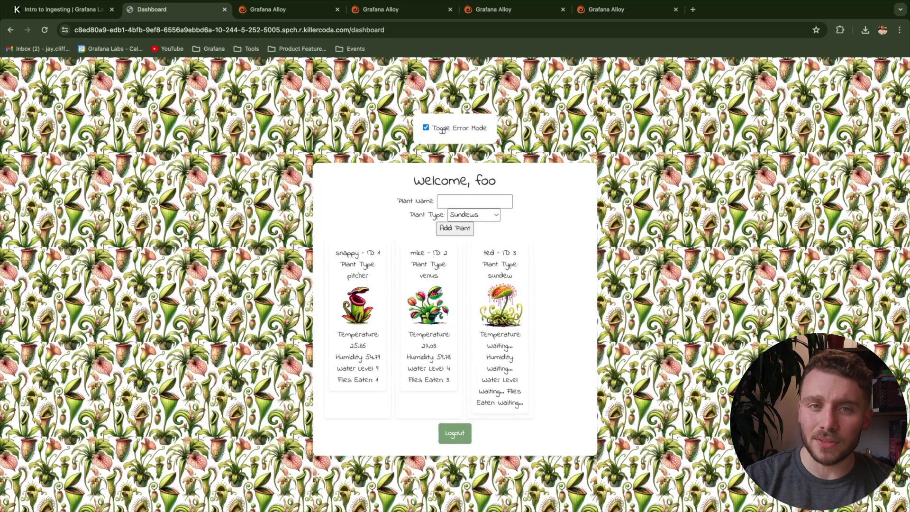
key("ctrl+1")
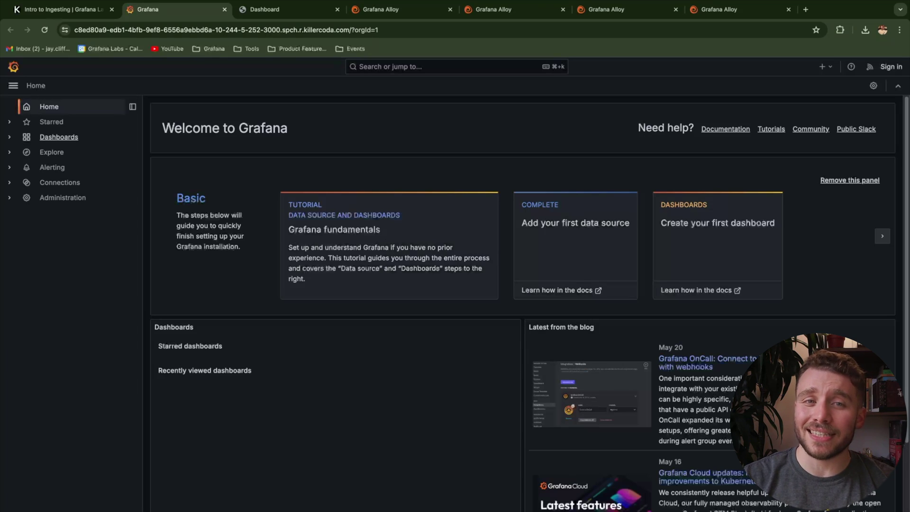
In Explore, filter Loki by filename = /tmp/app-logs/app.log and scroll to the log lines
left_click(51, 152)
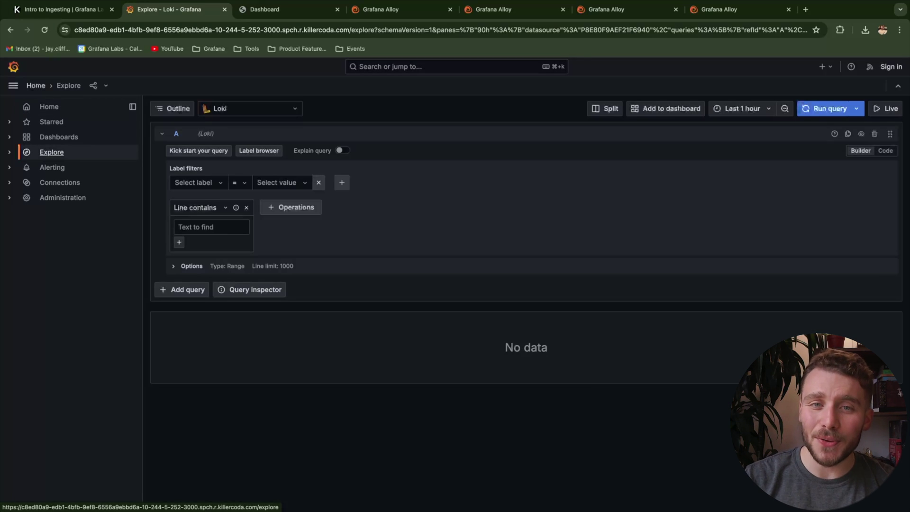
left_click(194, 182)
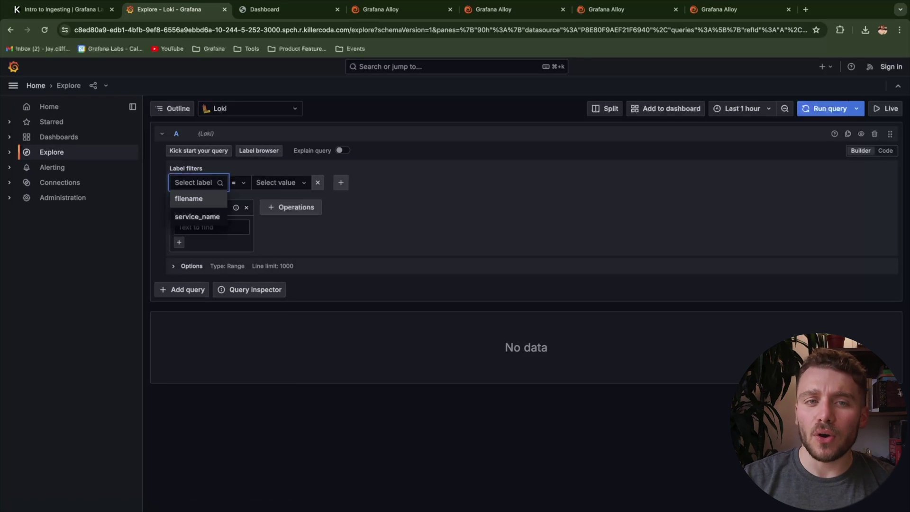
left_click(188, 199)
left_click(275, 182)
left_click(285, 200)
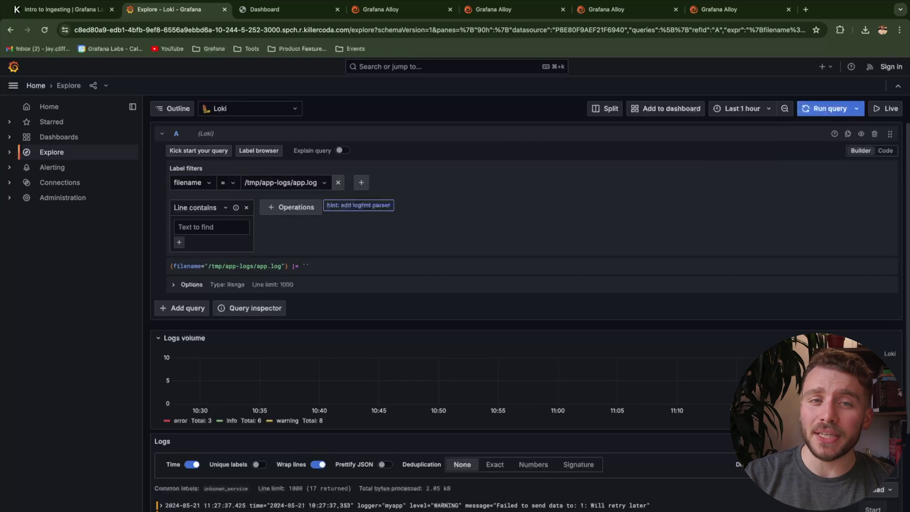
scroll(879, 223, "down", 3)
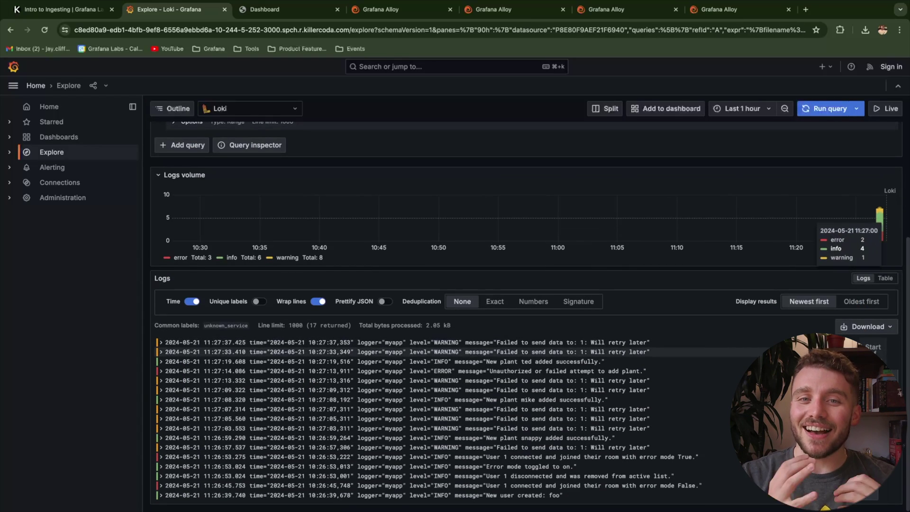
Expand the ERROR log entry to reveal its filename, level and service_name fields
left_click(427, 370)
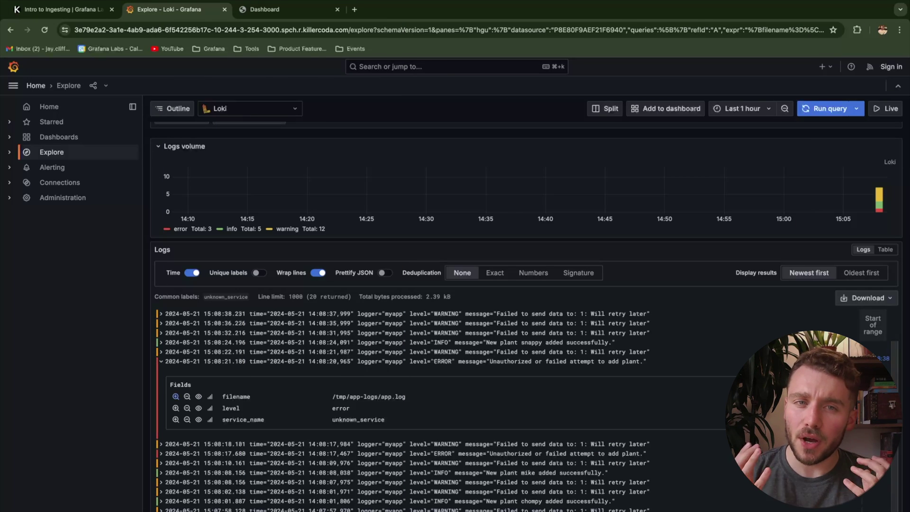
Return to the Killercoda lesson and advance to Step 3: Adding Labels
key("super+1")
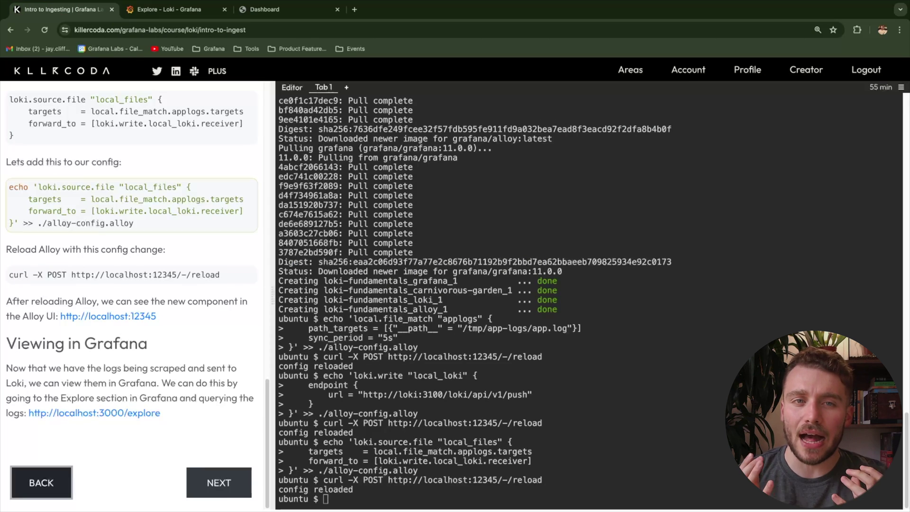
left_click(219, 483)
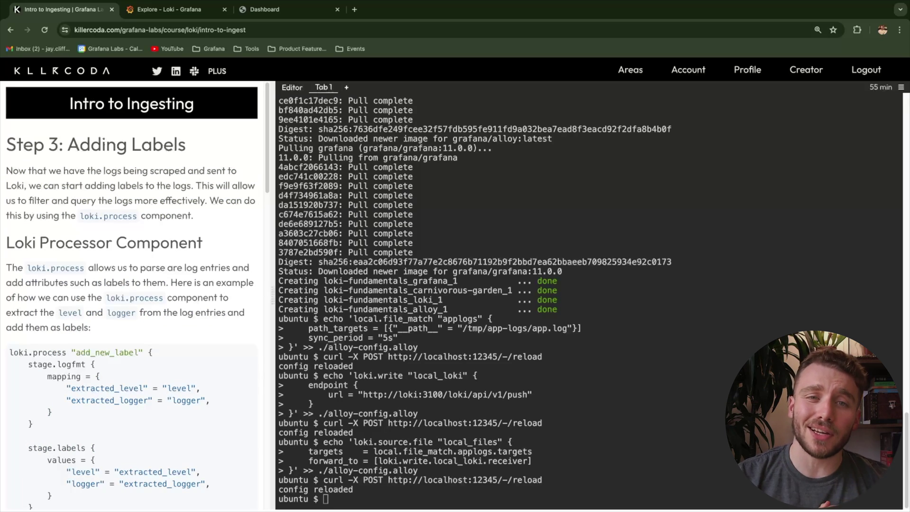
left_click_drag(187, 144, 68, 145)
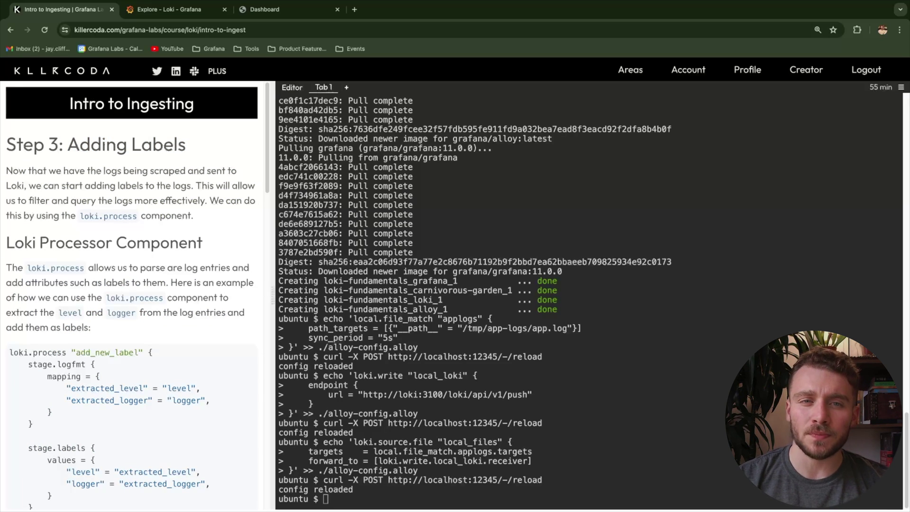
scroll(132, 294, "down", 2)
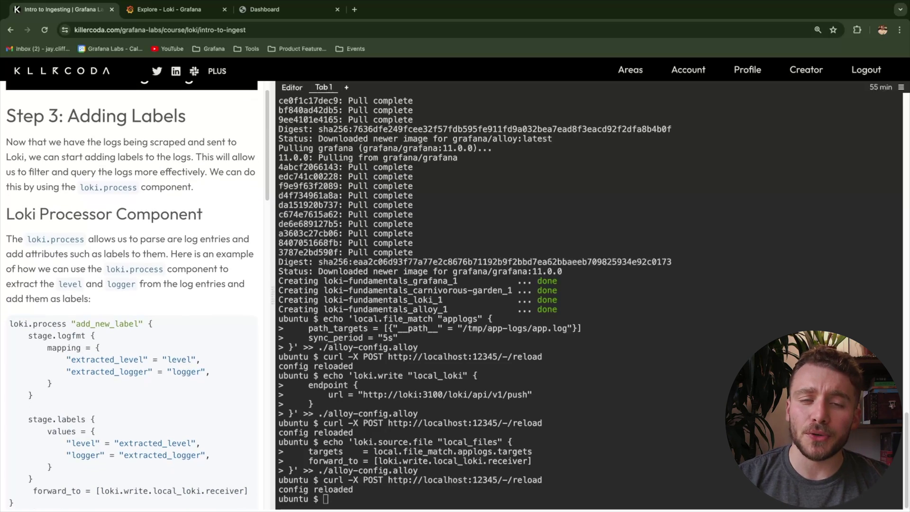
scroll(132, 294, "down", 3)
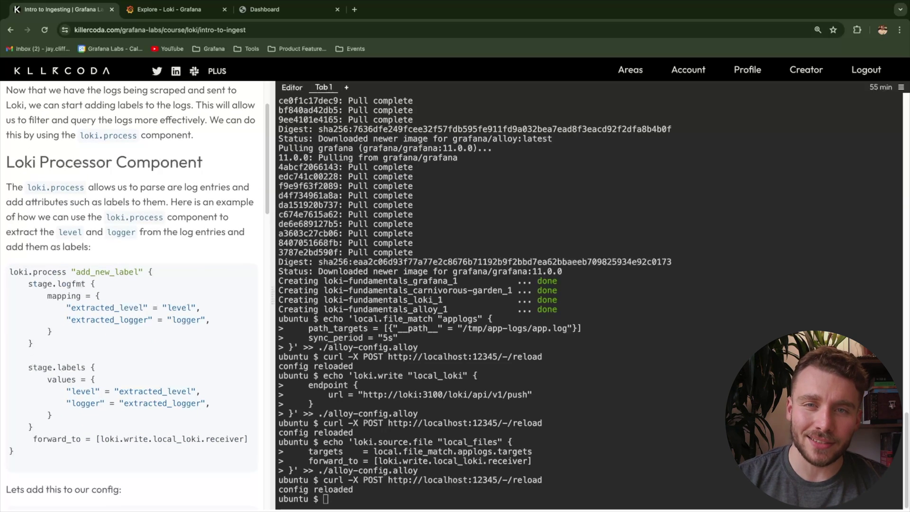
Review the loki.process example and its stage.logfmt and stage.labels blocks
left_click_drag(67, 271, 9, 272)
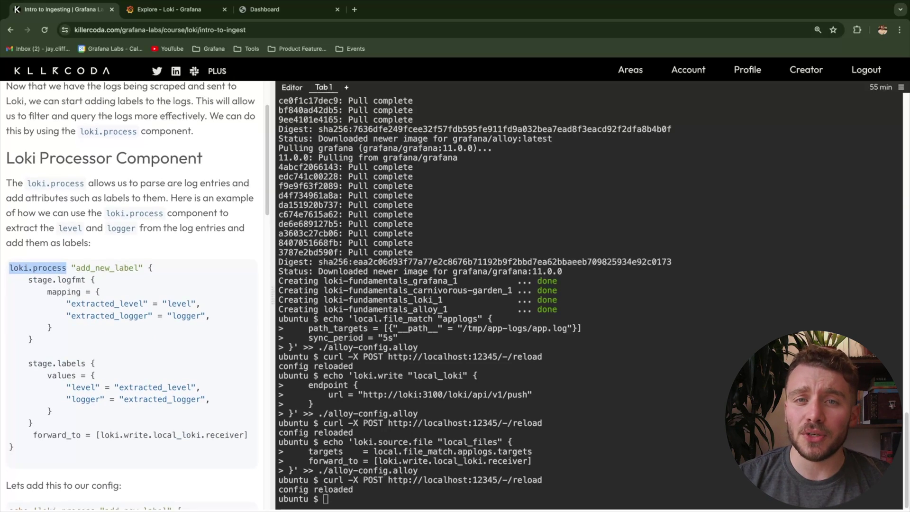
scroll(132, 294, "down", 1)
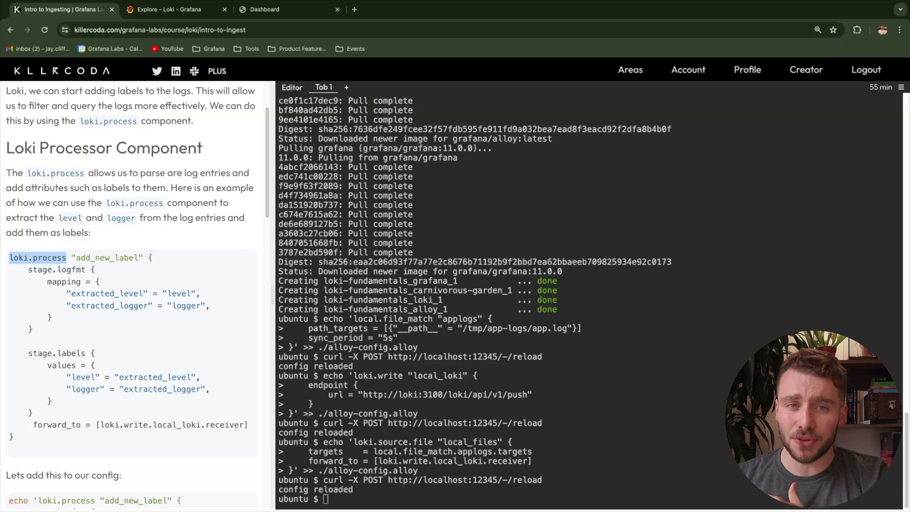
scroll(138, 298, "down", 1)
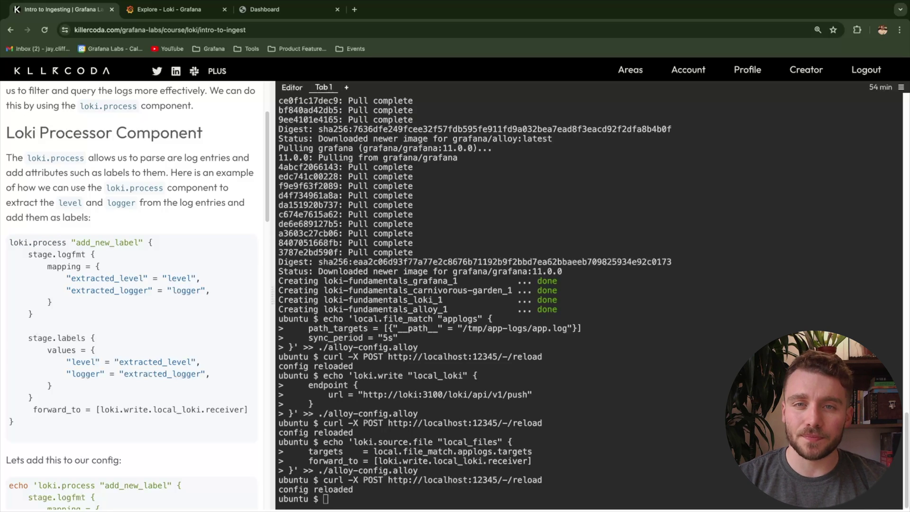
left_click_drag(248, 409, 10, 253)
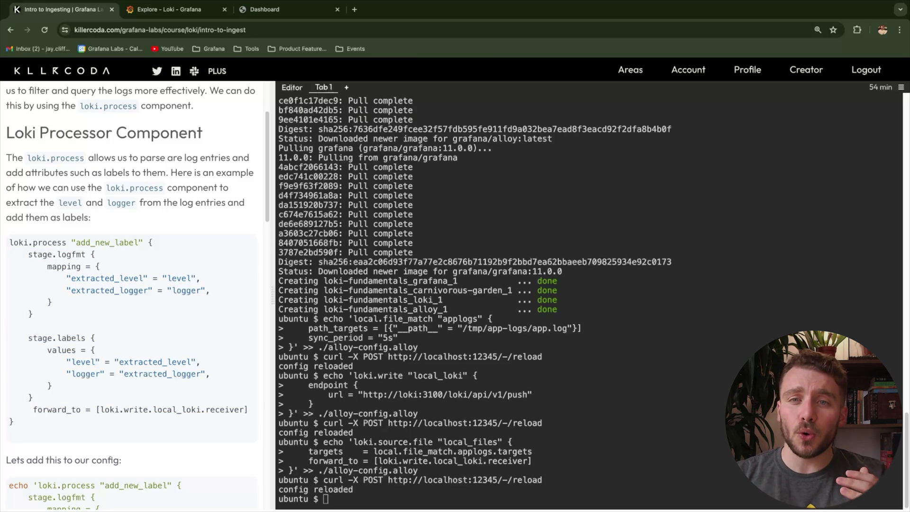
left_click_drag(28, 254, 86, 254)
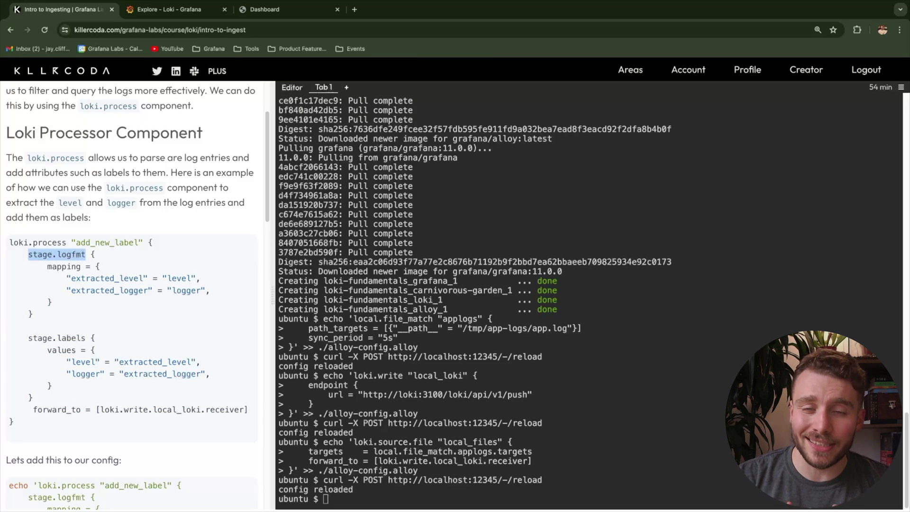
left_click_drag(28, 337, 90, 338)
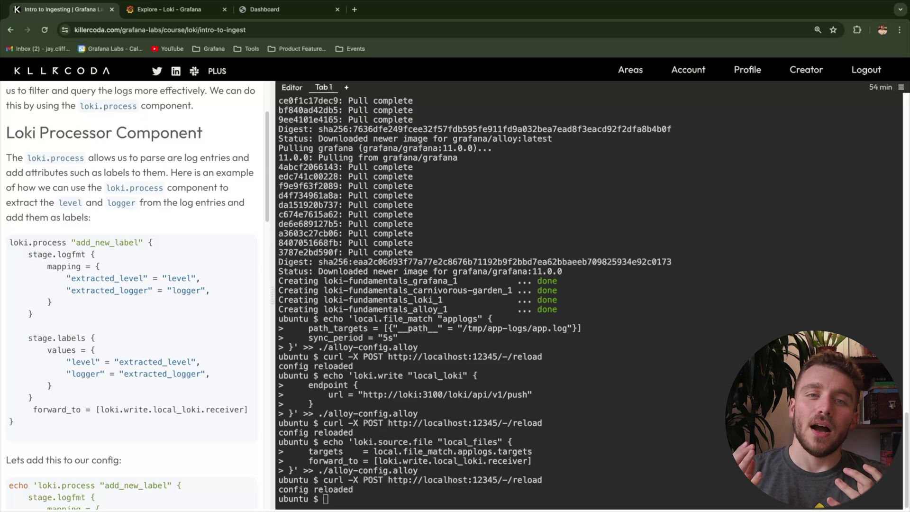
left_click_drag(28, 254, 86, 254)
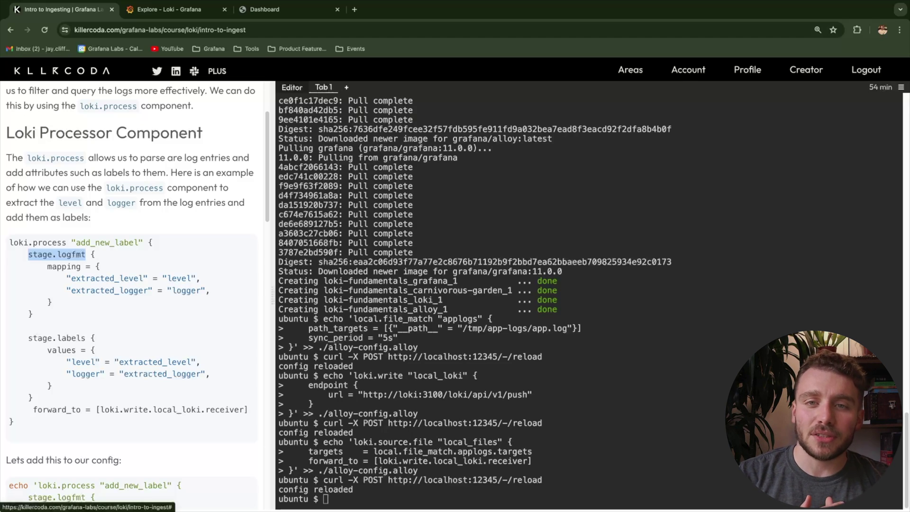
Inspect app.log's logfmt lines with logger and level fields, then go back to the Tab 1 terminal
left_click(291, 87)
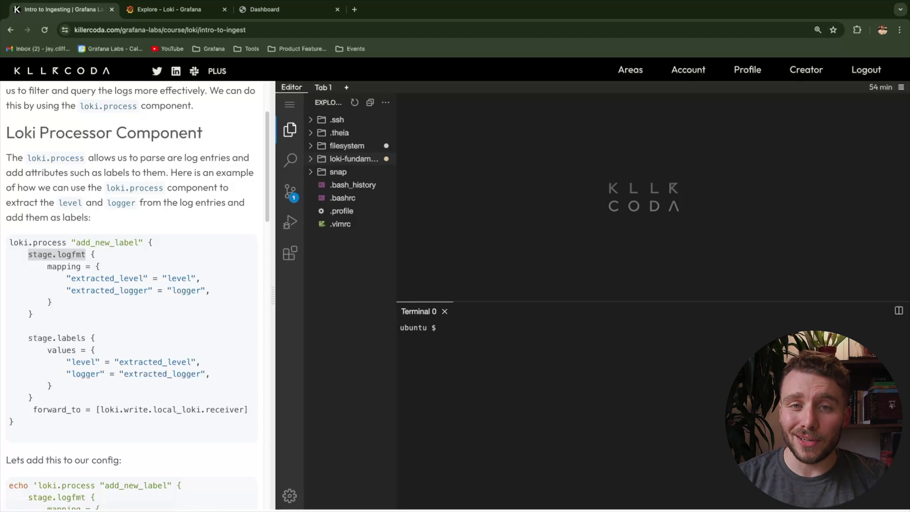
left_click(352, 211)
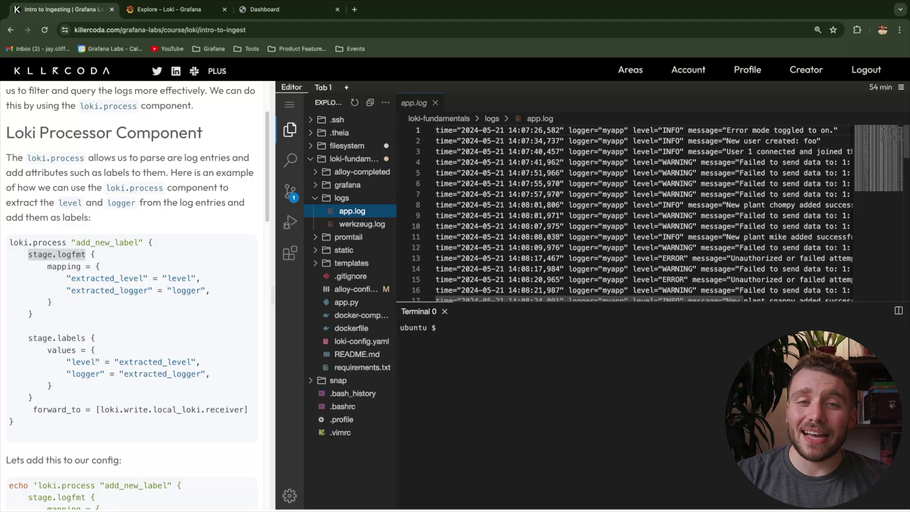
left_click_drag(568, 130, 683, 130)
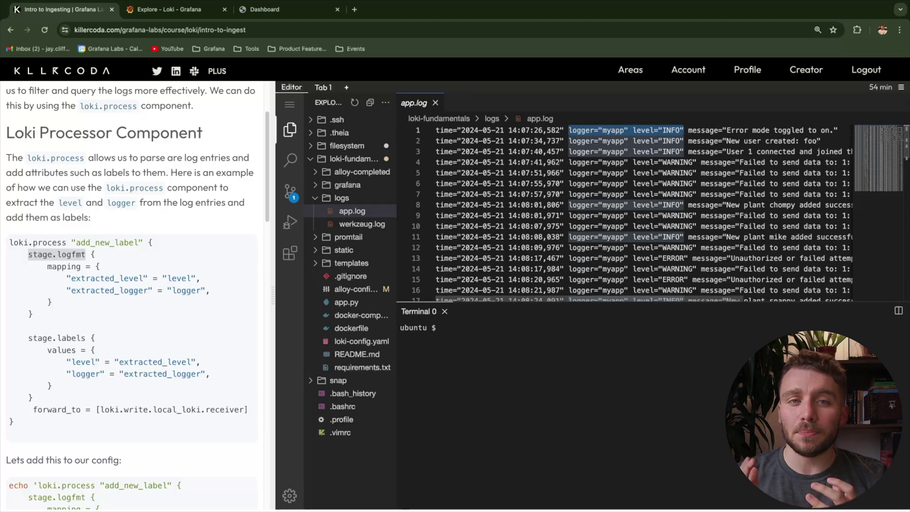
scroll(643, 212, "right", 3)
scroll(625, 214, "right", 1)
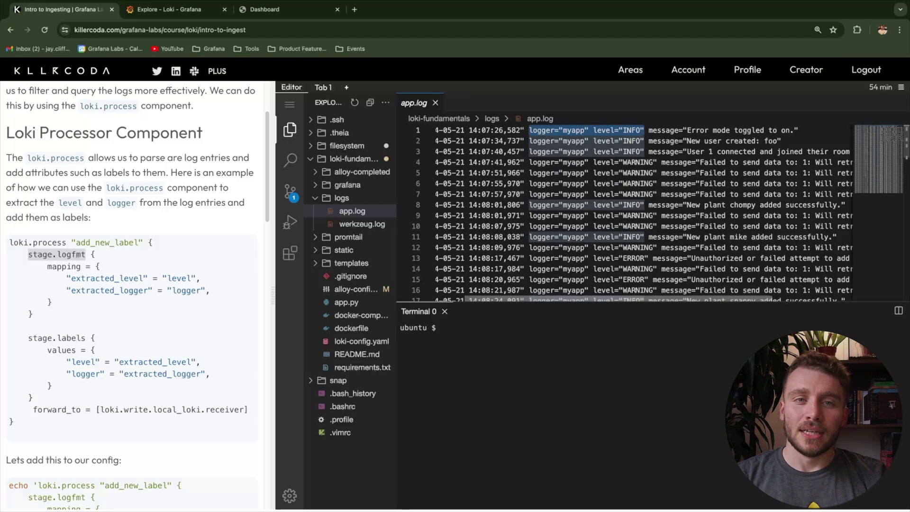
scroll(644, 212, "right", 1)
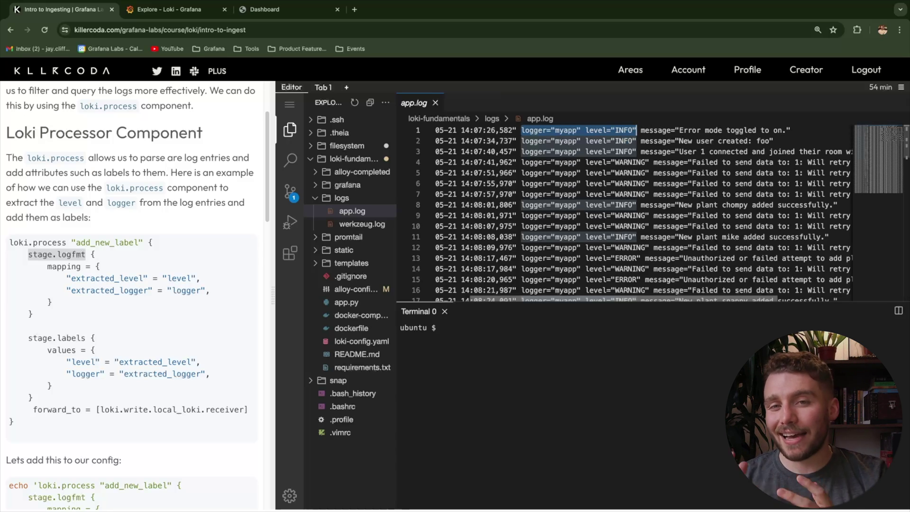
scroll(644, 212, "right", 1)
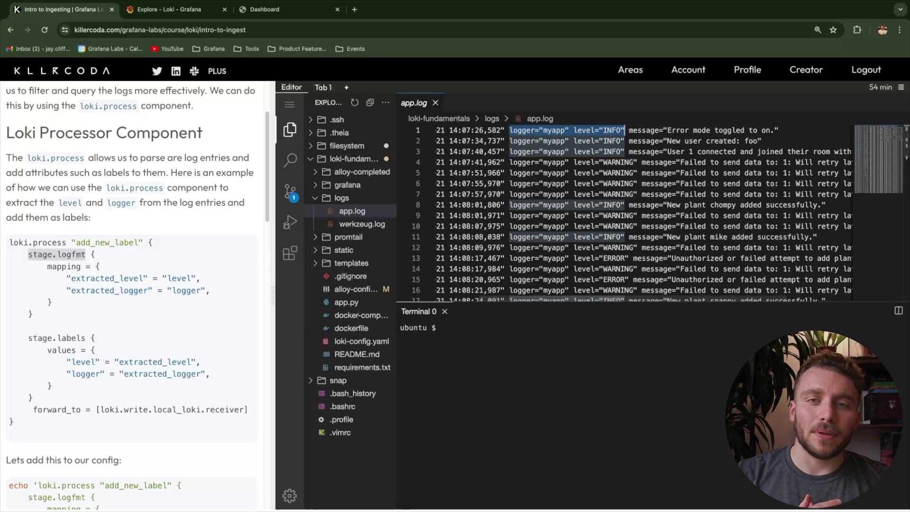
scroll(131, 294, "down", 1)
scroll(130, 295, "down", 1)
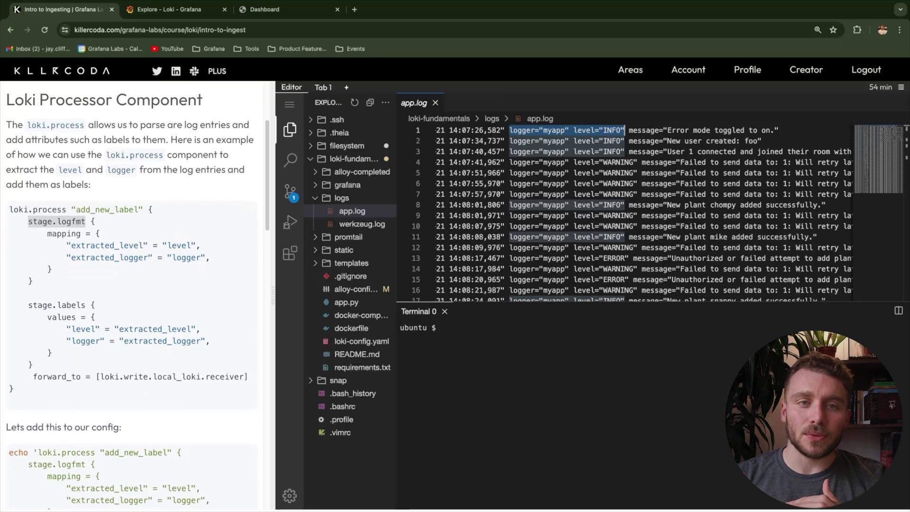
left_click(56, 221)
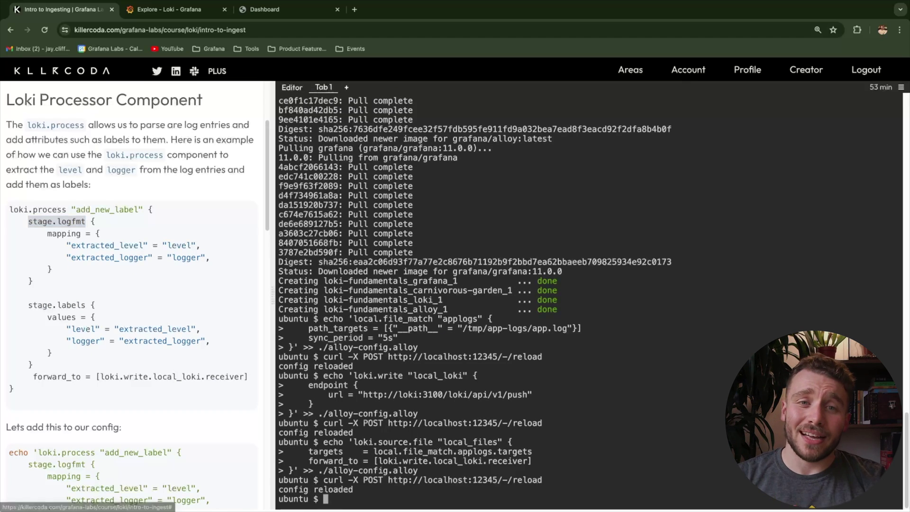
Append the loki.process add_new_label block with level and logger mappings to alloy-config.alloy
scroll(131, 294, "down", 2)
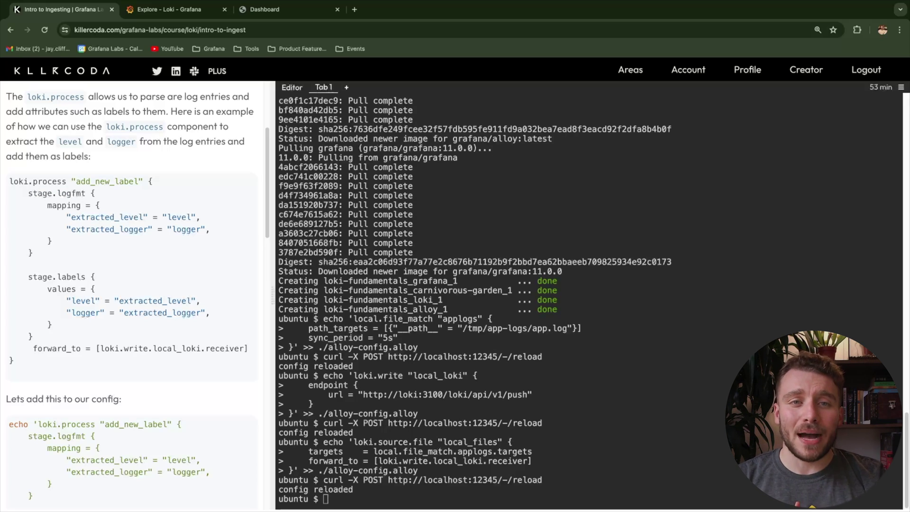
left_click_drag(210, 314, 8, 300)
scroll(135, 292, "down", 3)
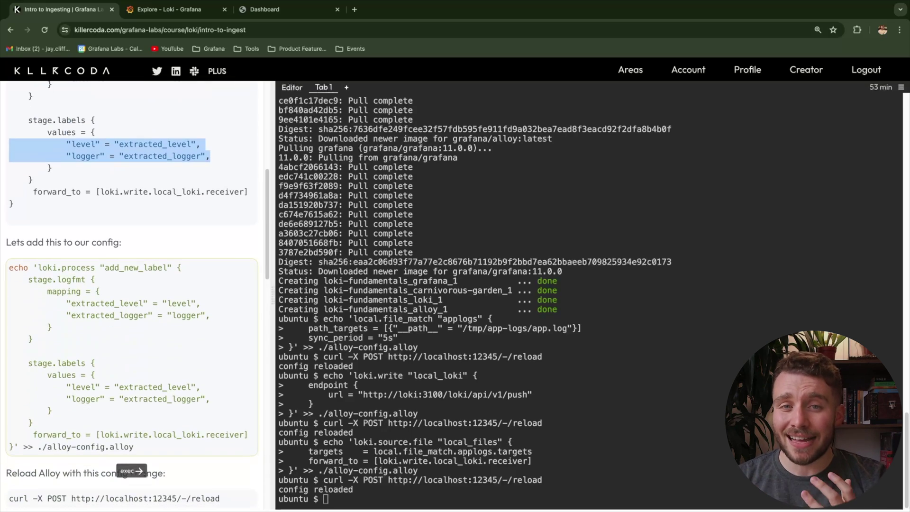
scroll(133, 293, "down", 1)
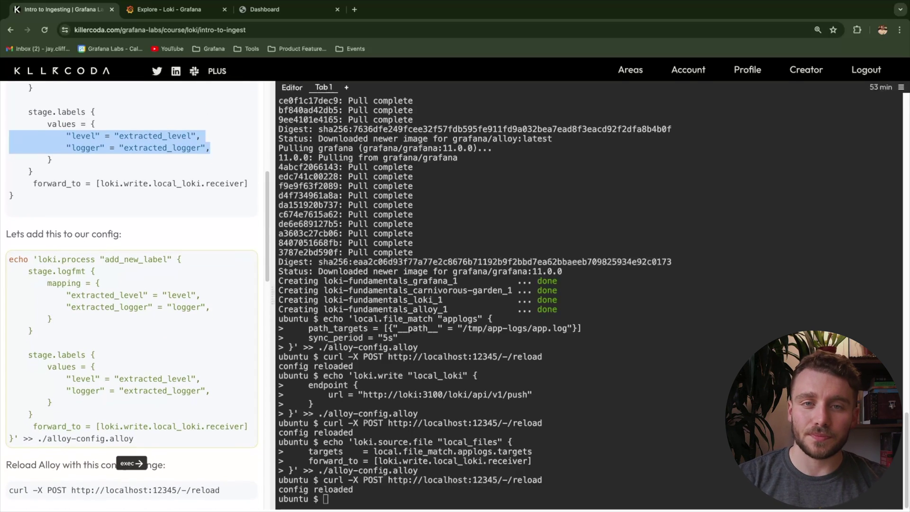
left_click(132, 292)
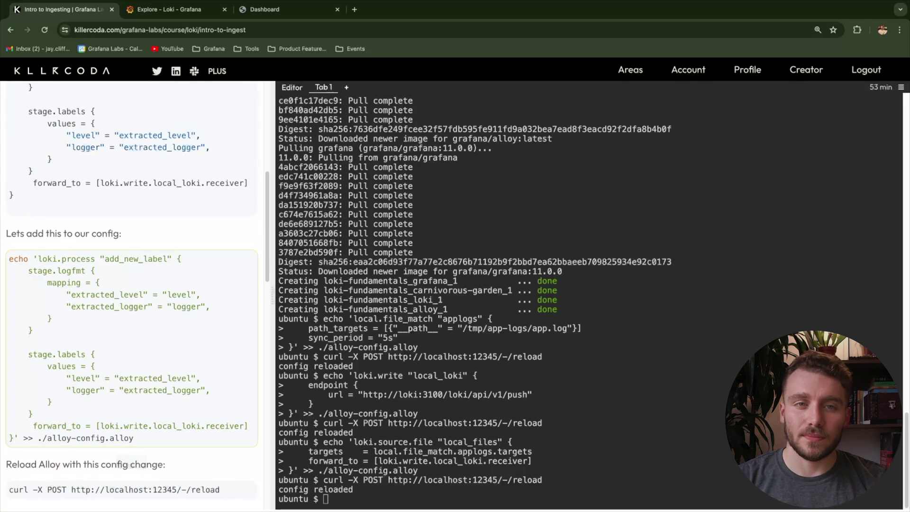
Reload Alloy with curl so it reports config reloaded
scroll(132, 292, "down", 1)
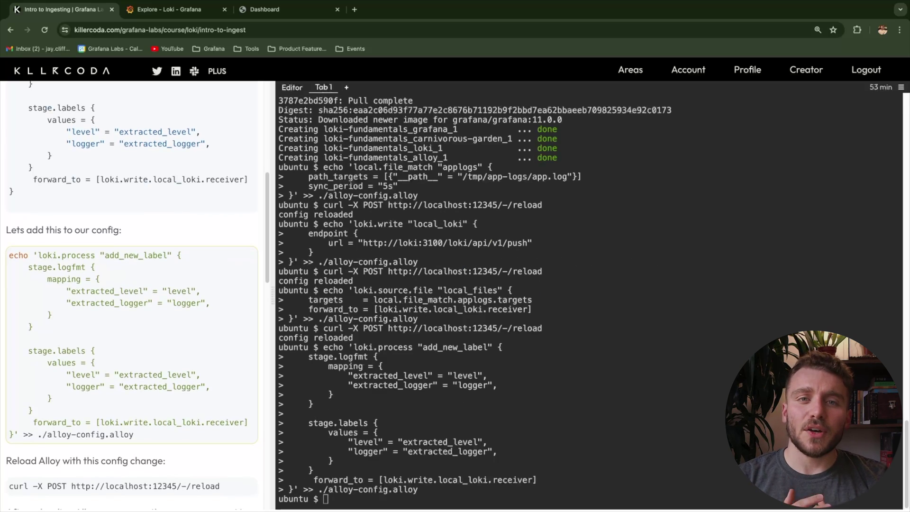
scroll(132, 285, "down", 3)
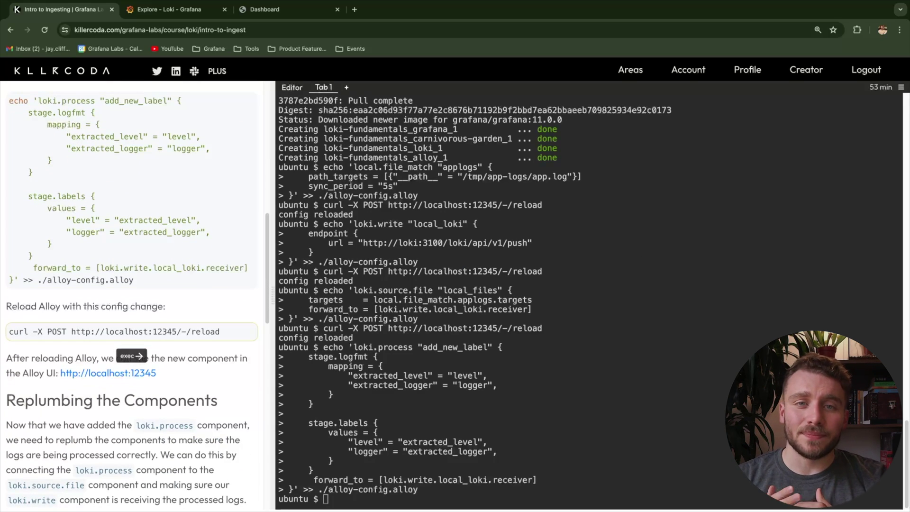
left_click(128, 333)
scroll(133, 297, "down", 4)
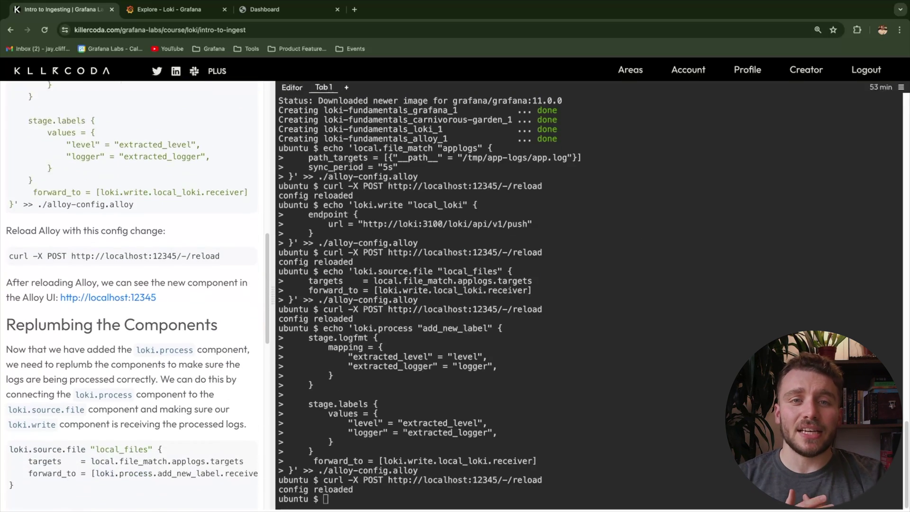
Review the sed command that swaps loki.write.local_loki.receiver for loki.process.add_new_label.receiver
scroll(132, 293, "down", 1)
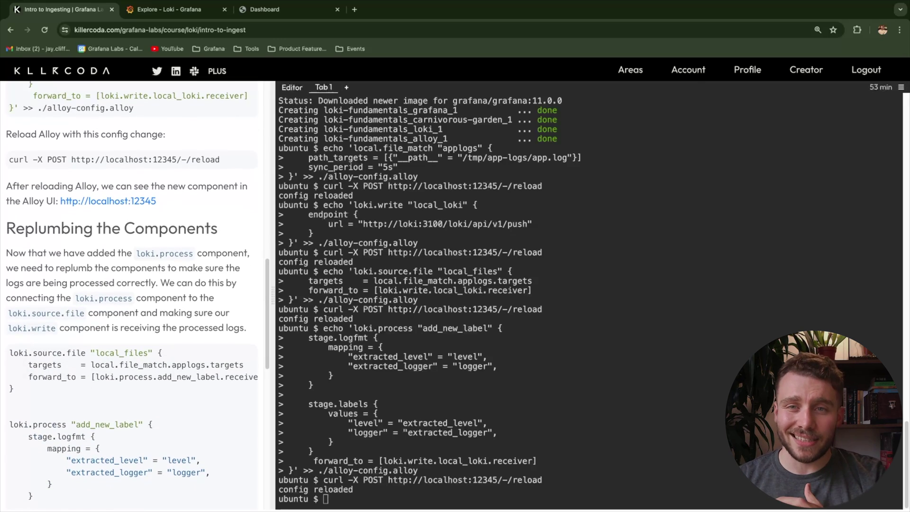
scroll(132, 294, "down", 3)
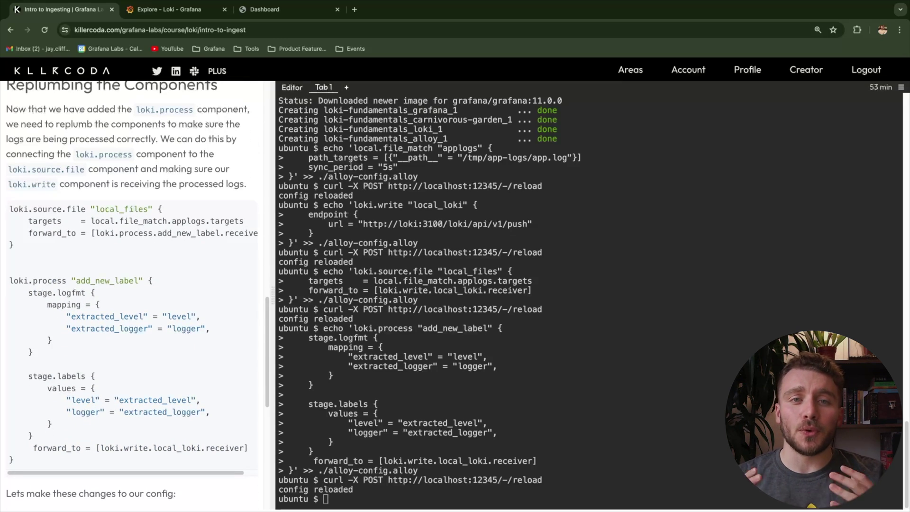
scroll(132, 332, "right", 2)
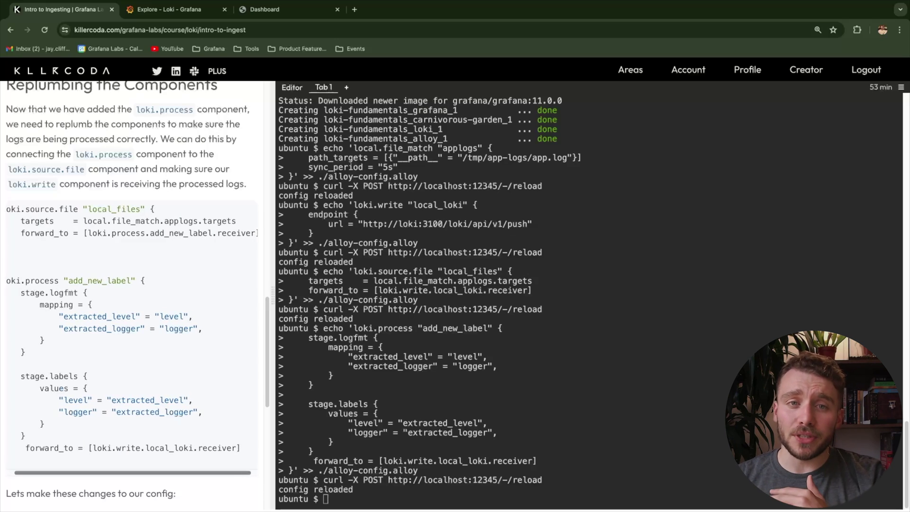
scroll(133, 332, "right", 1)
left_click_drag(251, 233, 82, 233)
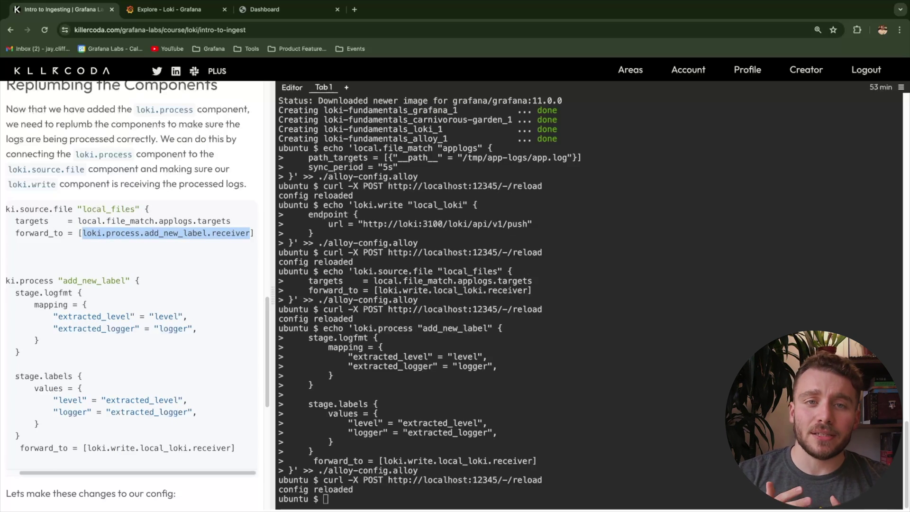
scroll(132, 332, "left", 3)
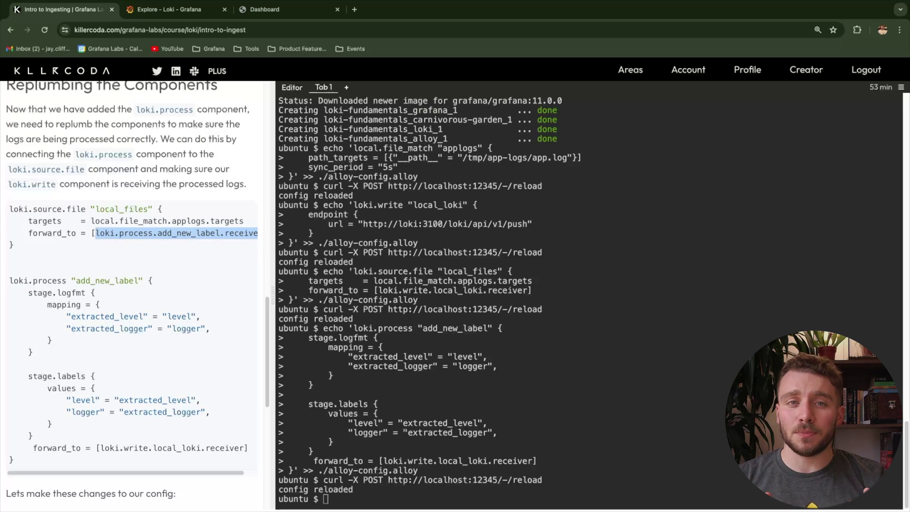
left_click_drag(244, 447, 100, 448)
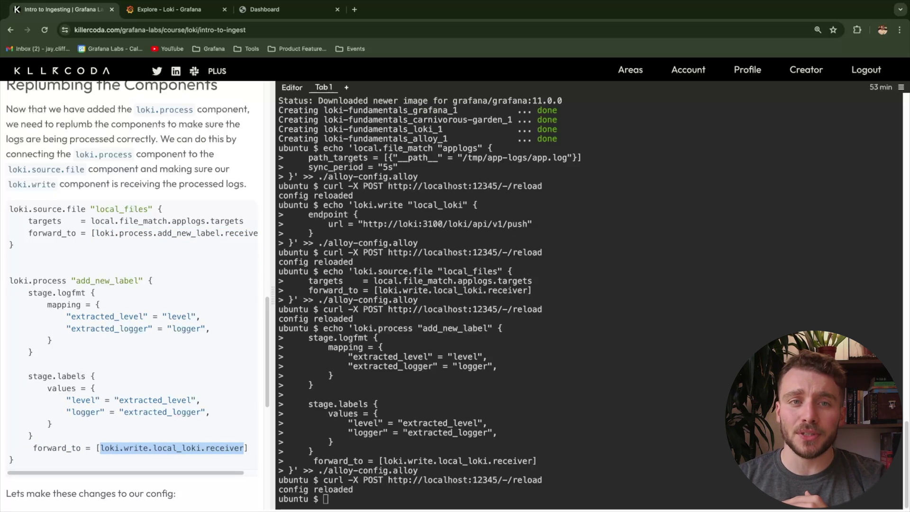
scroll(138, 294, "down", 3)
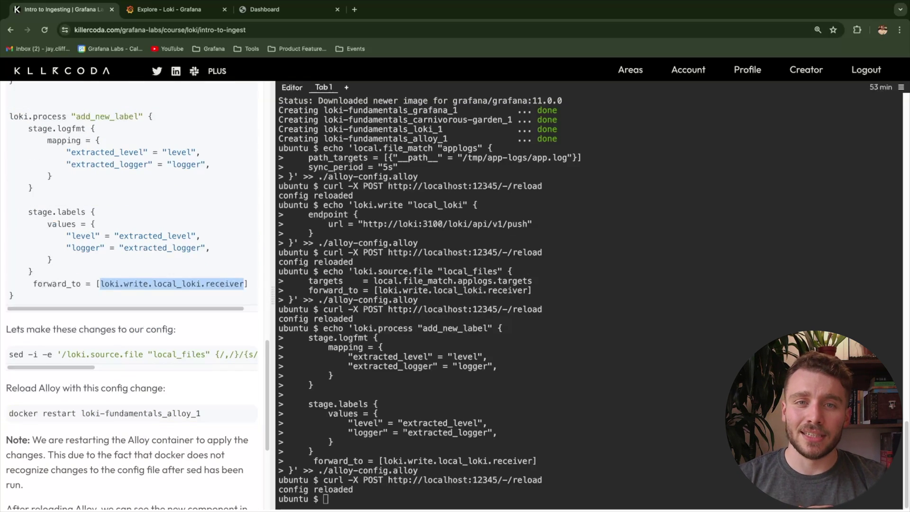
Run the sed rewiring of local_files into add_new_label and restart the Alloy container
left_click(133, 358)
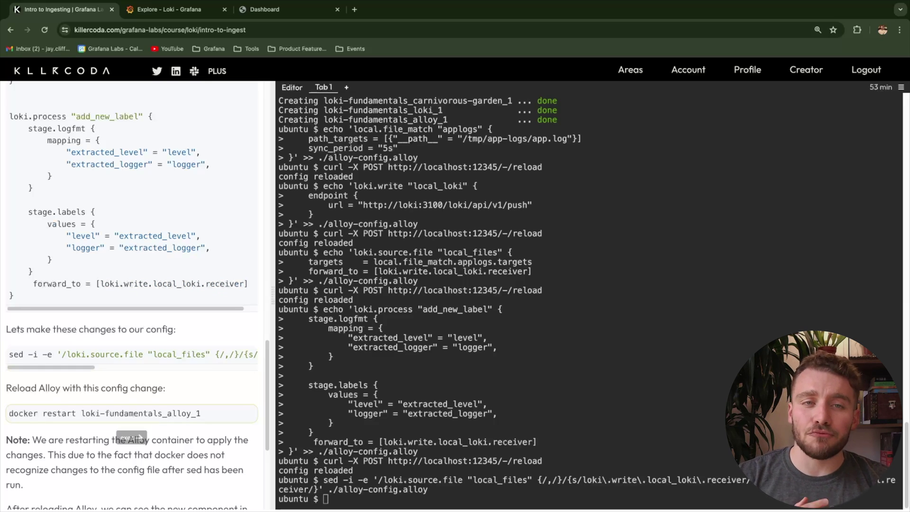
left_click(128, 414)
scroll(132, 332, "down", 5)
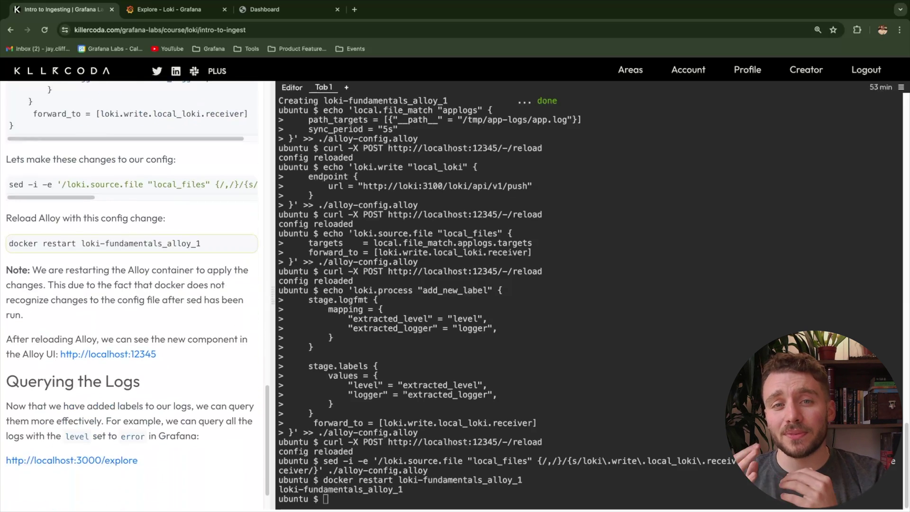
View the Alloy UI graph of local_files → add_new_label → local_loki, then return to Grafana Explore
left_click(71, 416)
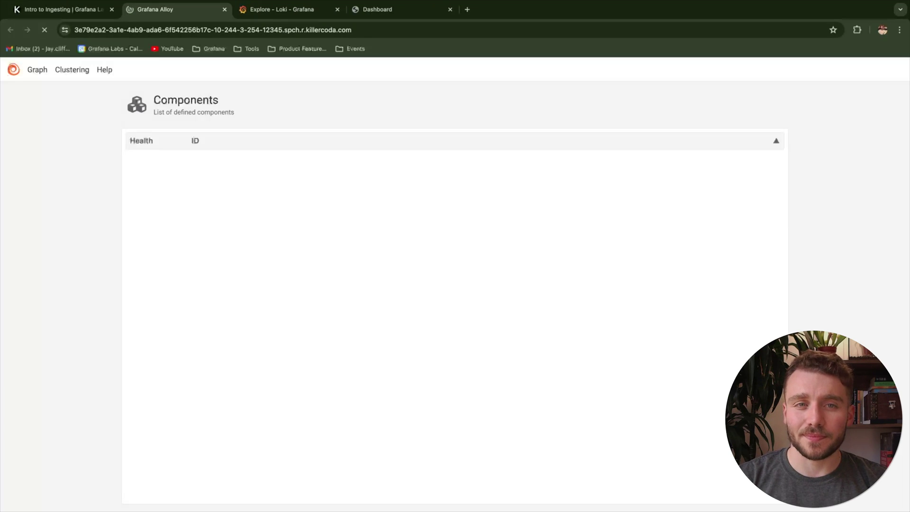
left_click(37, 69)
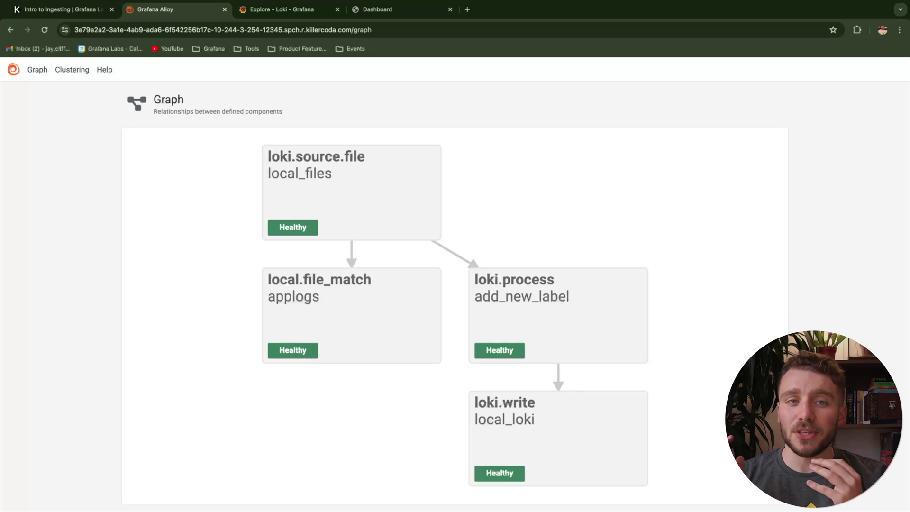
left_click(278, 9)
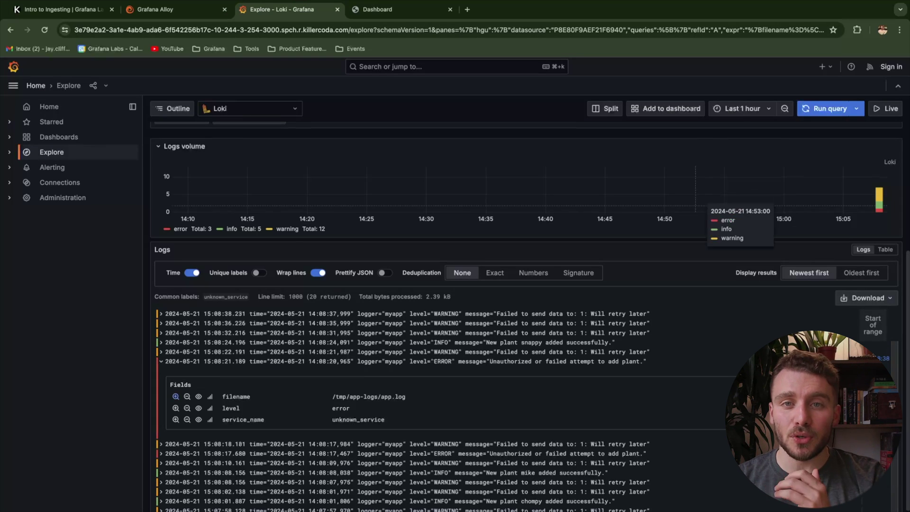
Change the Loki query's label filter key to level and list its values
scroll(703, 208, "up", 5)
left_click(190, 183)
key("Down")
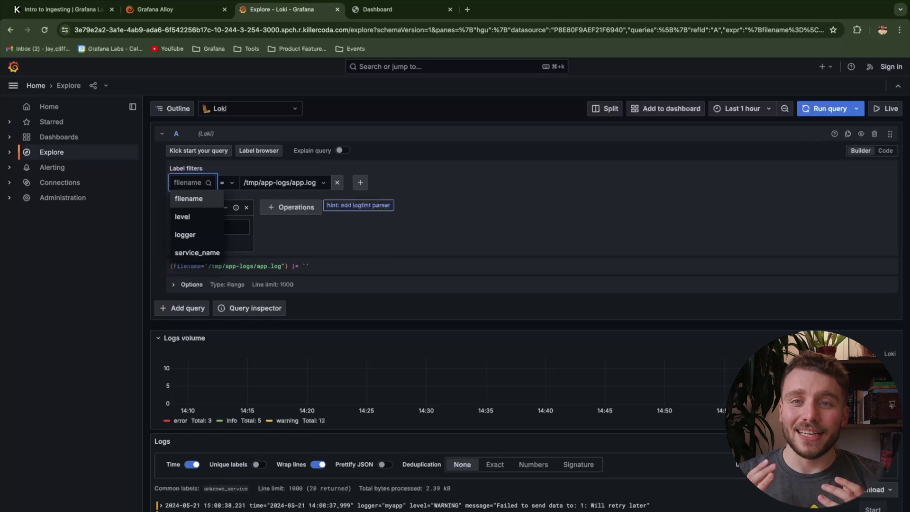
key("Return")
key("Tab")
key("Tab")
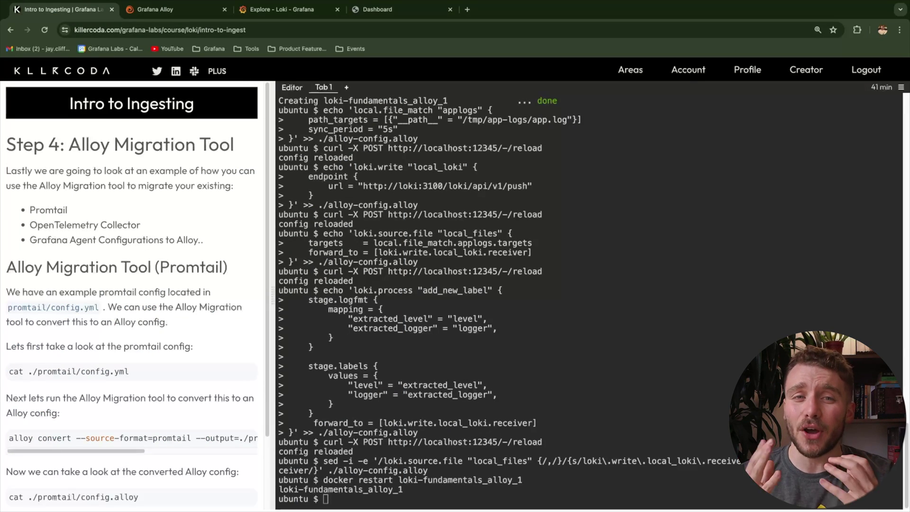
Print the example Promtail config with cat ./promtail/config.yml
left_click_drag(234, 142, 69, 142)
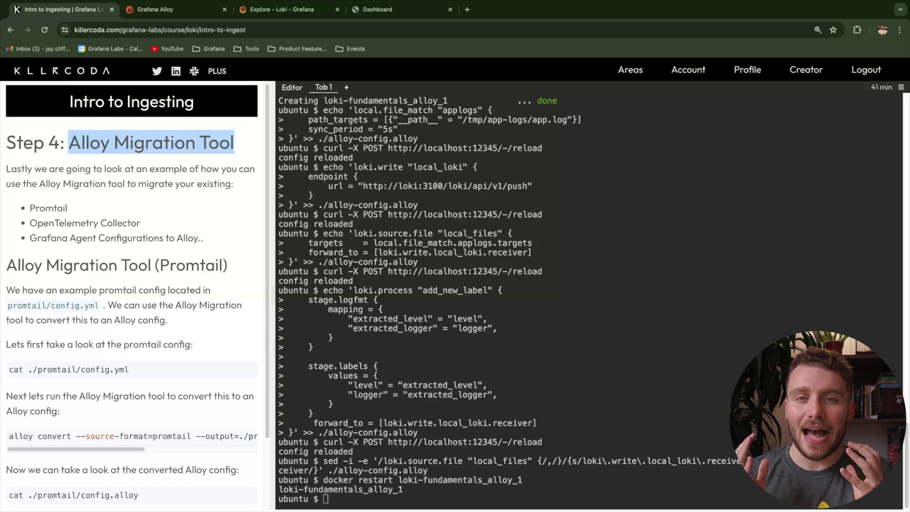
scroll(135, 289, "down", 2)
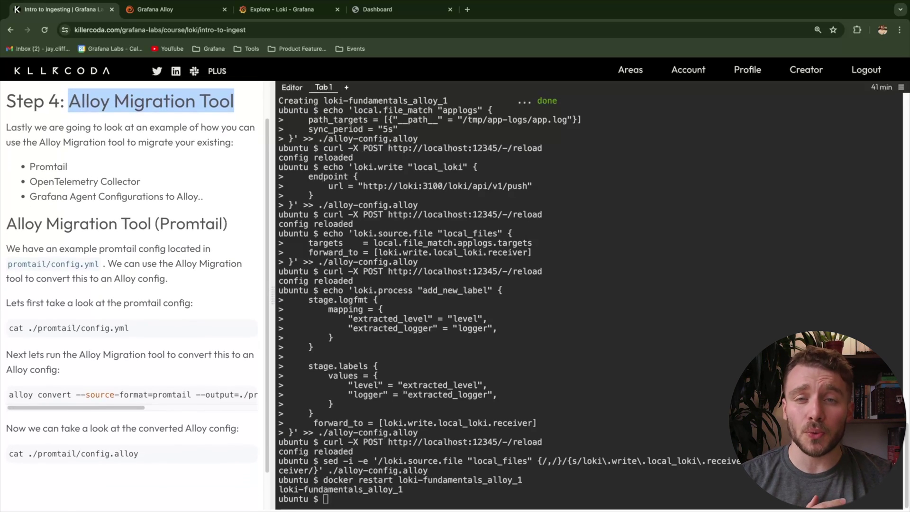
scroll(135, 289, "down", 1)
scroll(135, 289, "down", 1)
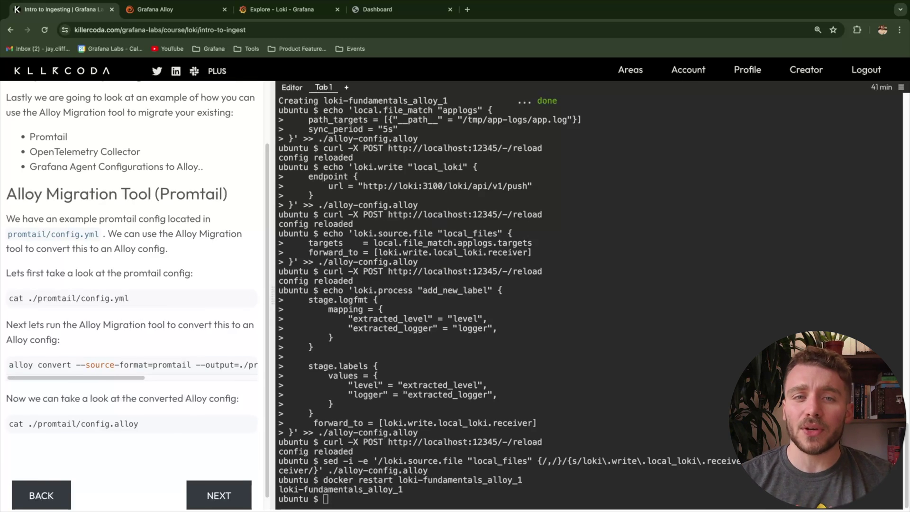
scroll(132, 303, "down", 1)
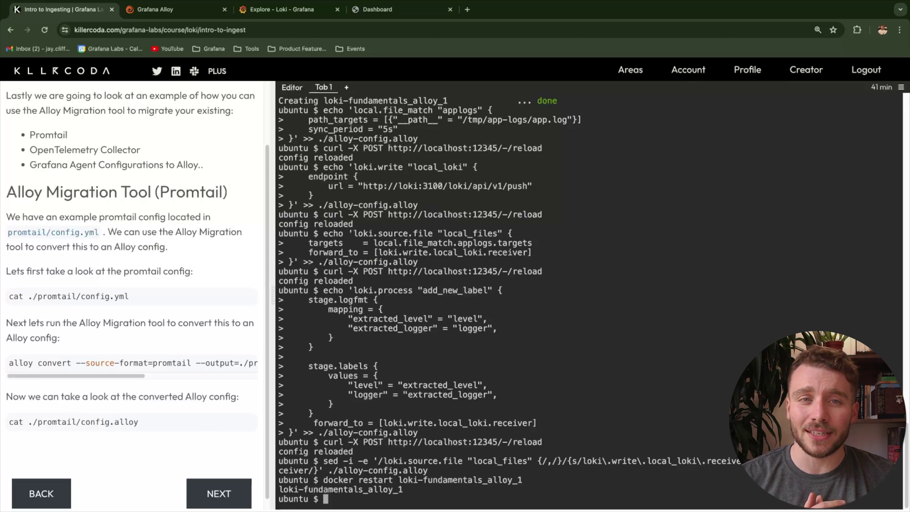
left_click(131, 296)
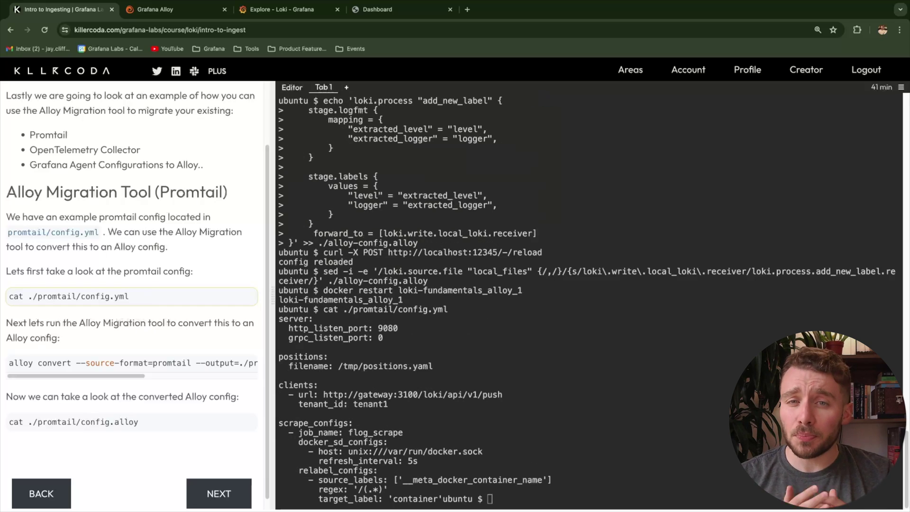
Convert the Promtail config with alloy convert and display ./promtail/config.alloy
scroll(128, 363, "down", 1)
scroll(128, 353, "right", 3)
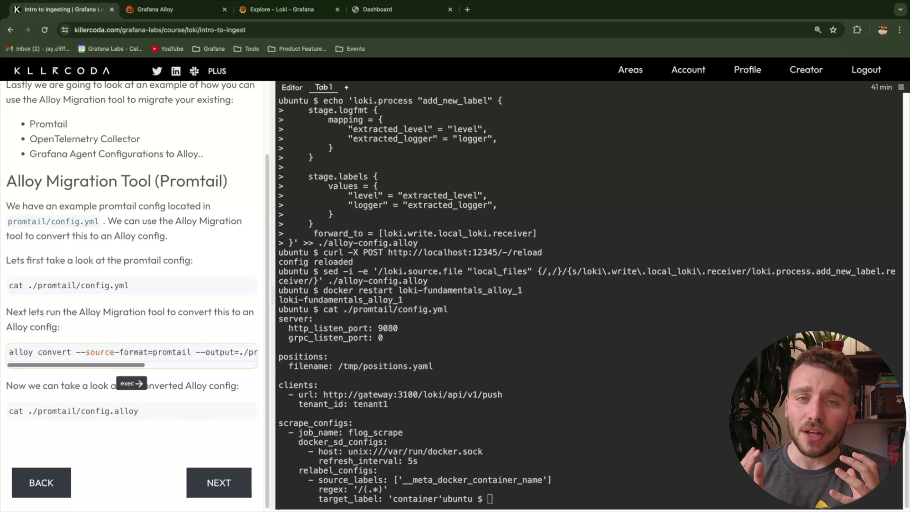
scroll(132, 353, "right", 3)
scroll(132, 353, "left", 5)
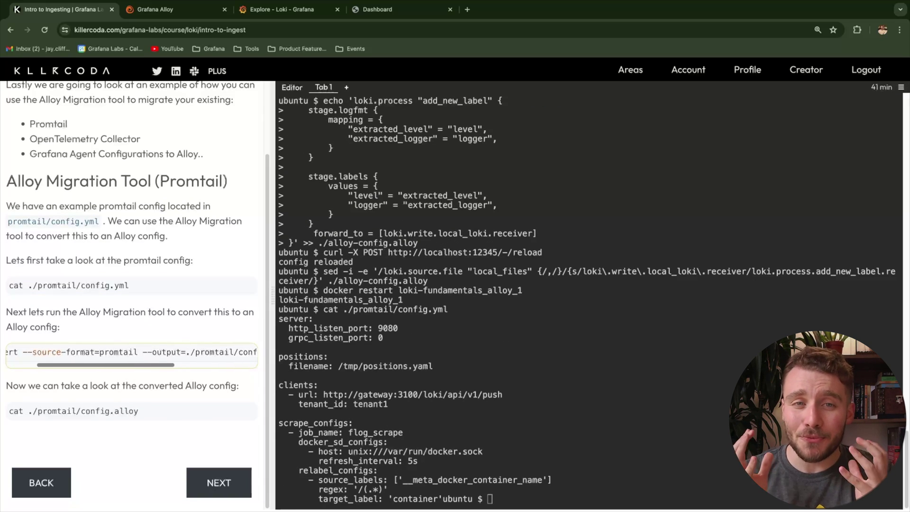
left_click(131, 353)
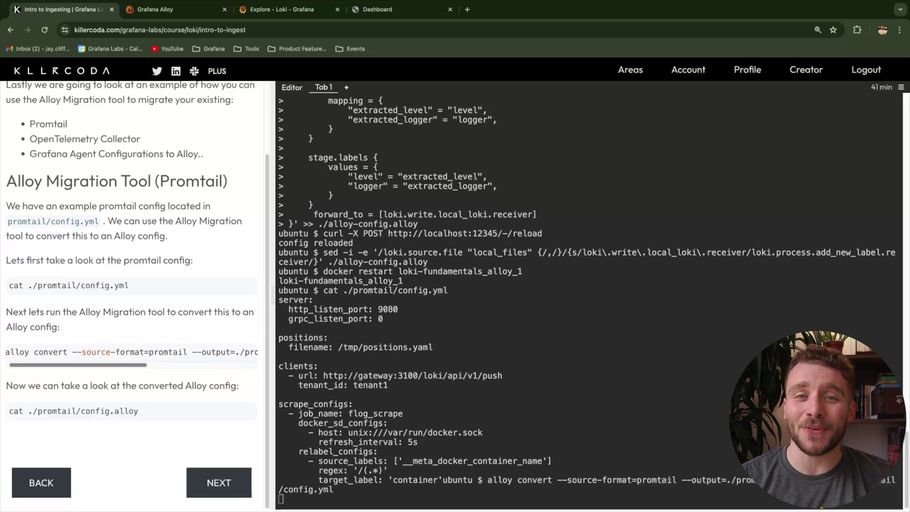
left_click(130, 411)
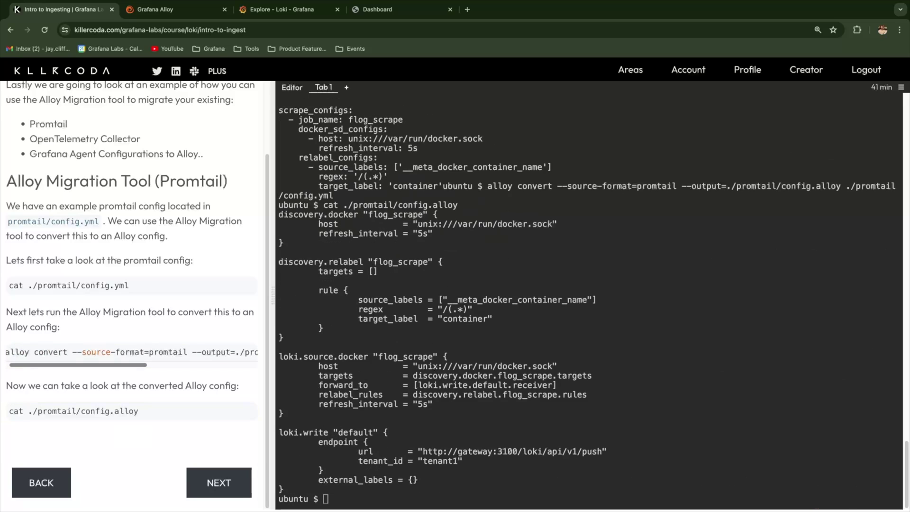